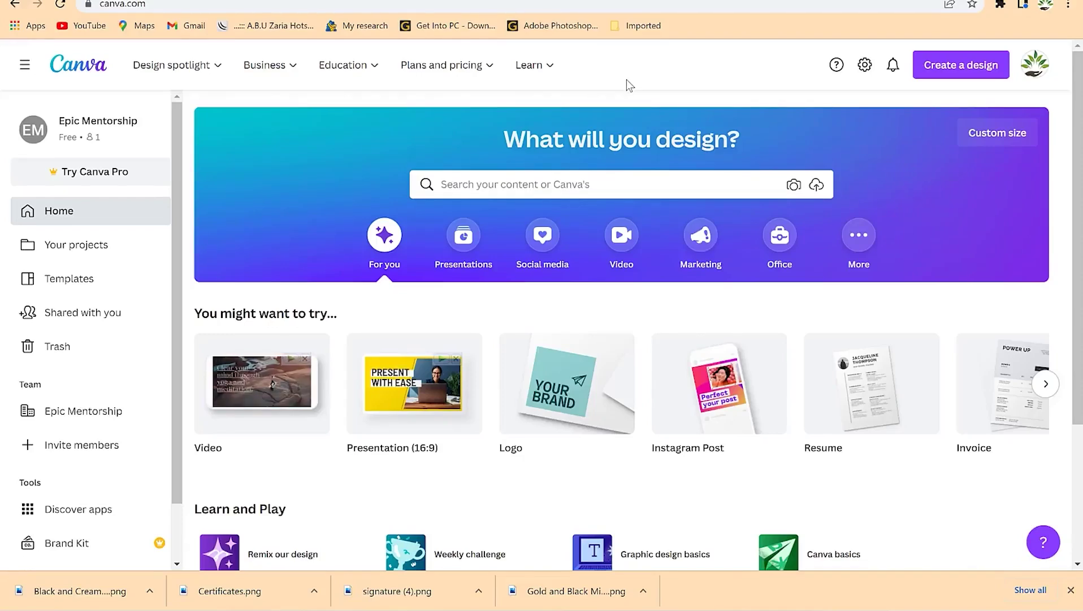
Search Canva's templates for 'graphs' and choose the Graph suggestion.
{"action": "left_click", "coordinate": [1071, 590]}
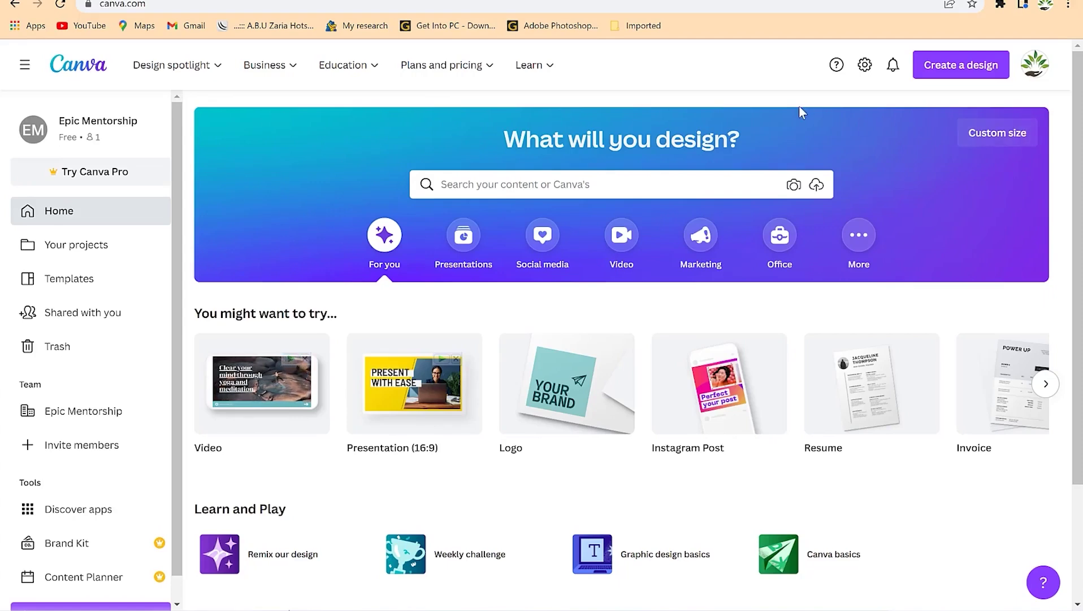
{"action": "left_click", "coordinate": [706, 177]}
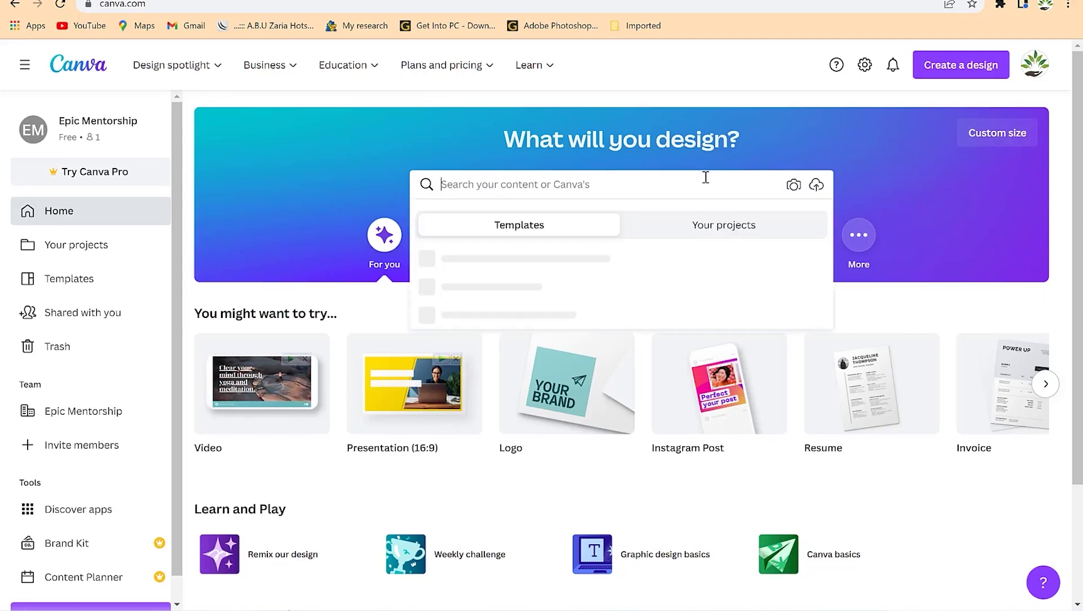
{"action": "type", "text": "graphs"}
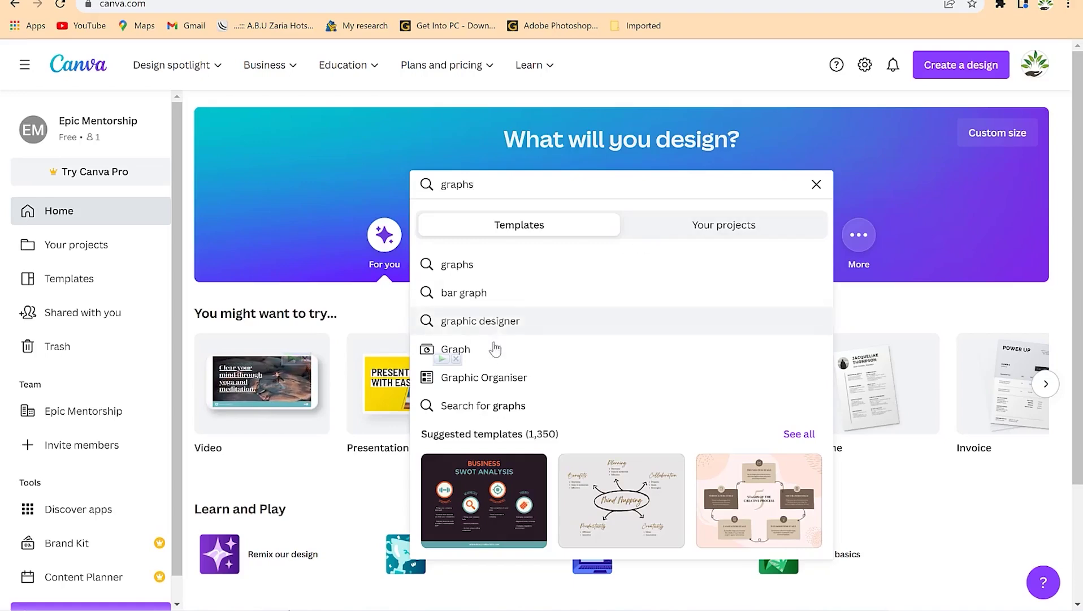
{"action": "left_click", "coordinate": [459, 349]}
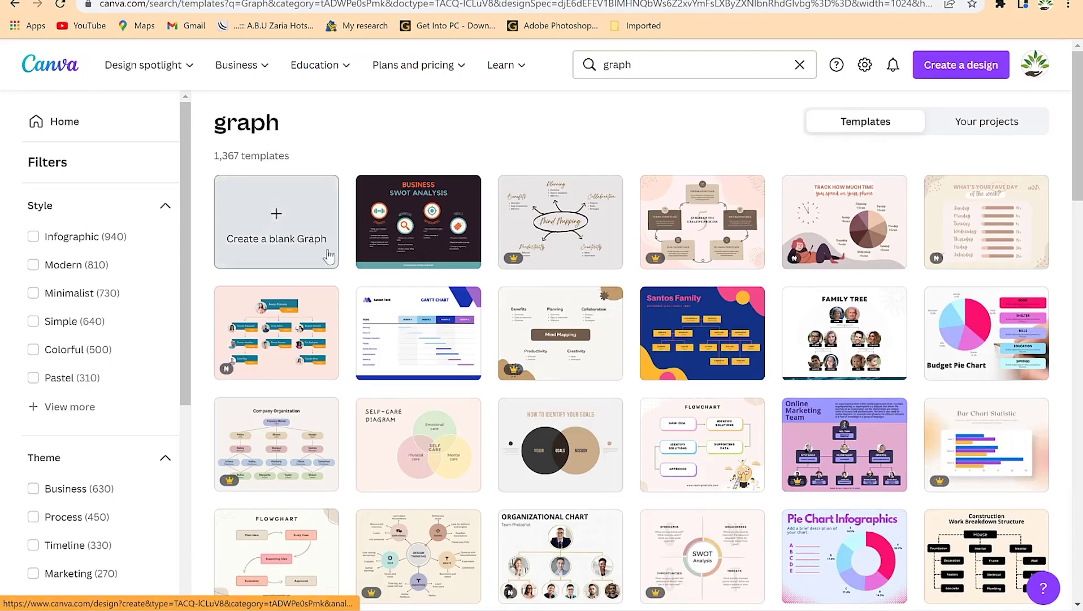
Scroll the graph results and open the free Bar Chart Data Infographic Graph template.
{"action": "scroll", "coordinate": [592, 354], "scroll_direction": "down", "scroll_amount": 5}
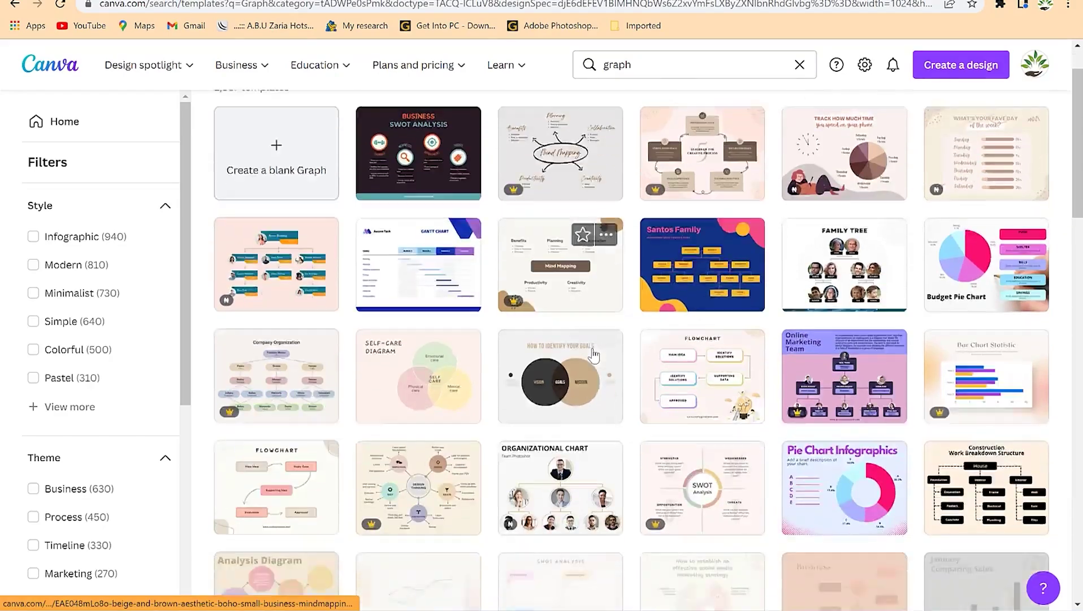
{"action": "scroll", "coordinate": [593, 355], "scroll_direction": "down", "scroll_amount": 7}
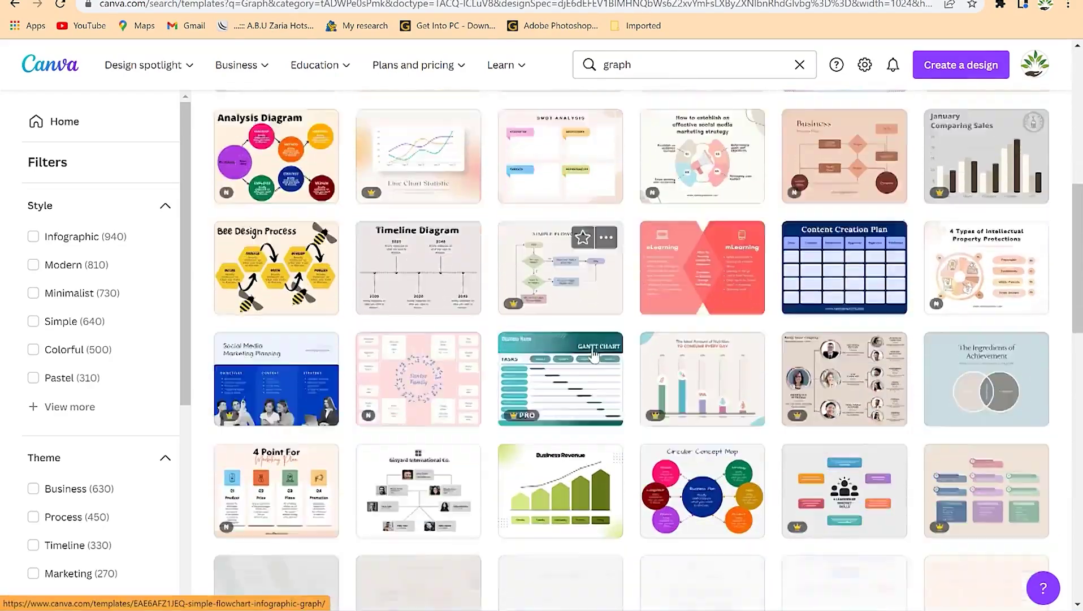
{"action": "scroll", "coordinate": [593, 350], "scroll_direction": "down", "scroll_amount": 7}
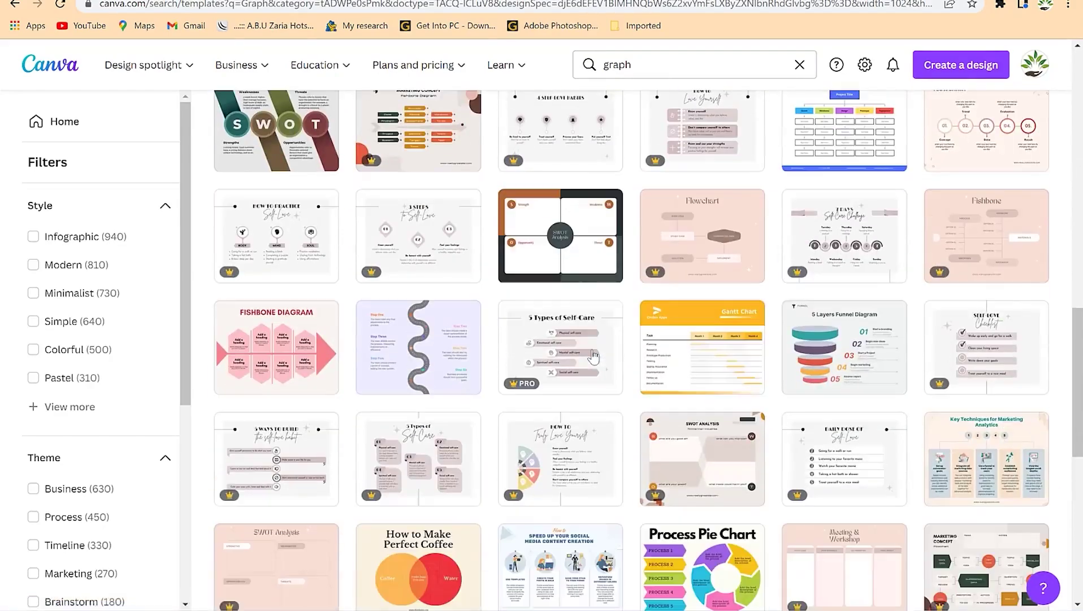
{"action": "scroll", "coordinate": [592, 356], "scroll_direction": "down", "scroll_amount": 3}
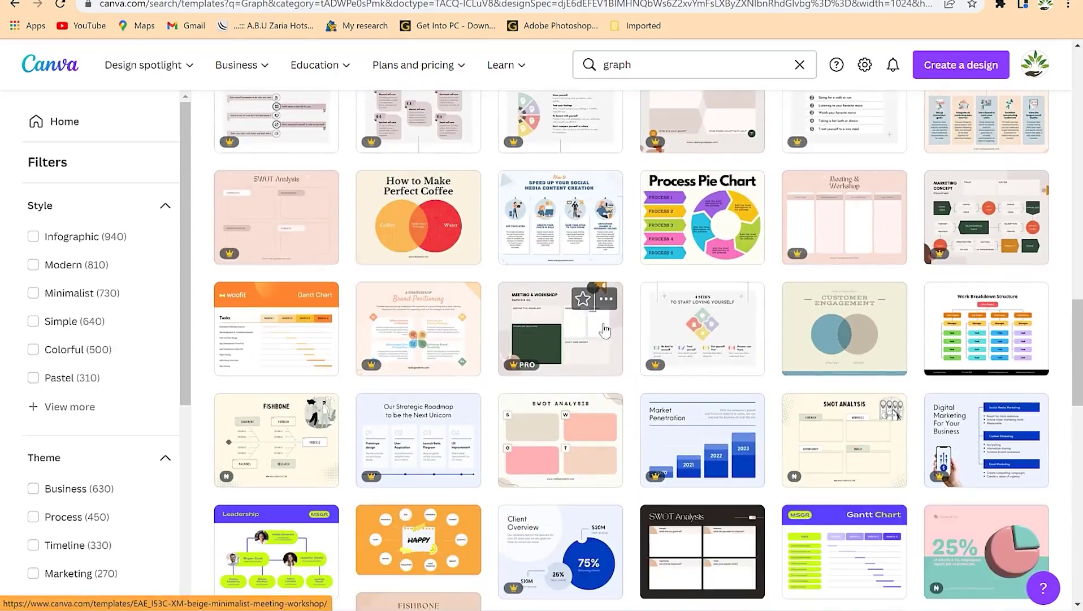
{"action": "scroll", "coordinate": [560, 373], "scroll_direction": "down", "scroll_amount": 5}
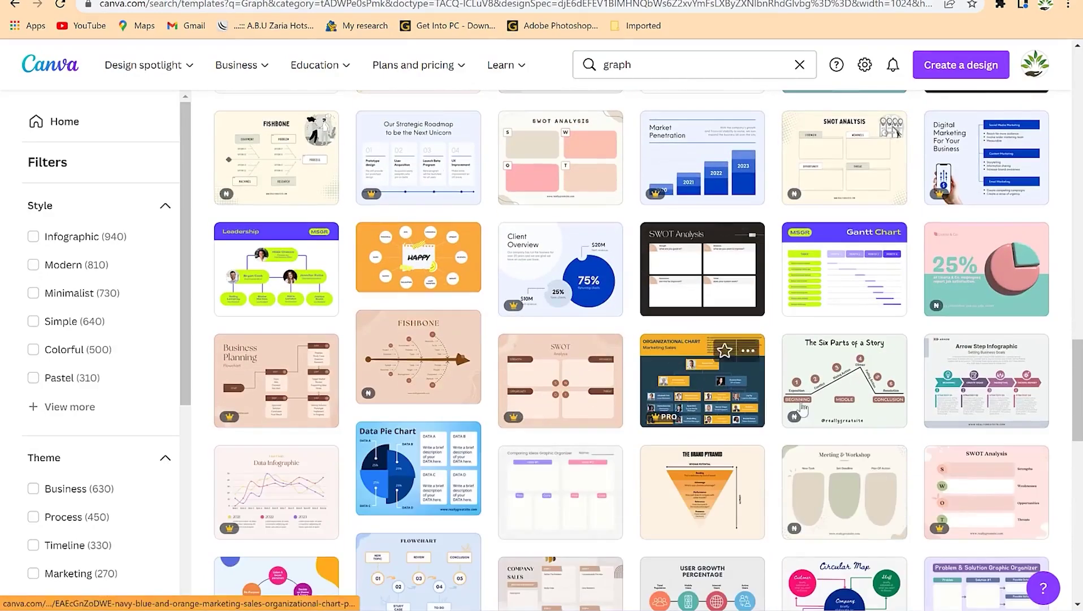
{"action": "scroll", "coordinate": [735, 339], "scroll_direction": "down", "scroll_amount": 6}
{"action": "scroll", "coordinate": [554, 368], "scroll_direction": "down", "scroll_amount": 7}
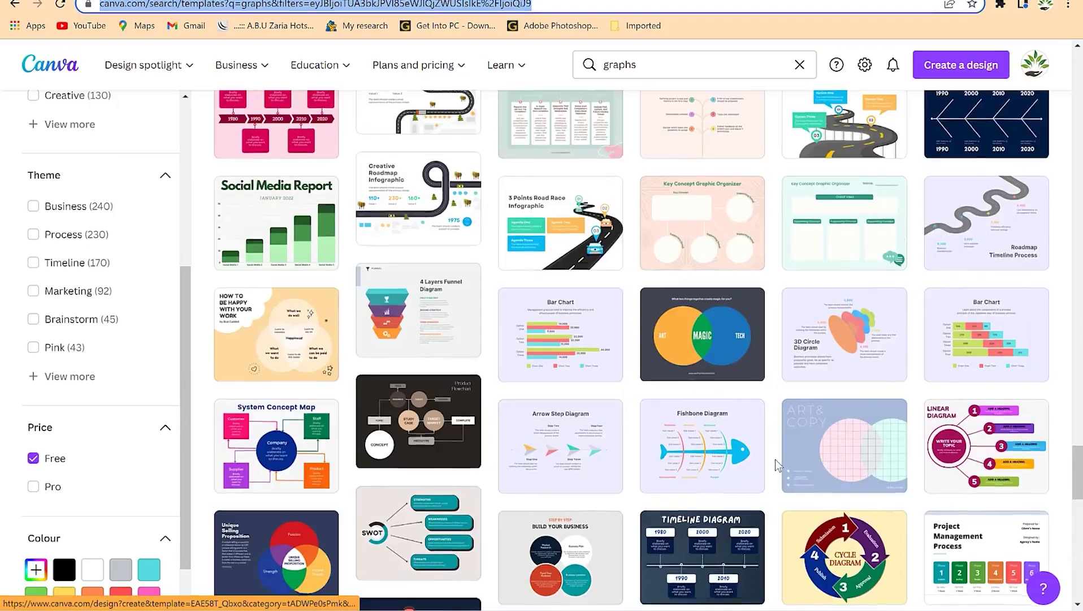
{"action": "scroll", "coordinate": [776, 458], "scroll_direction": "down", "scroll_amount": 2}
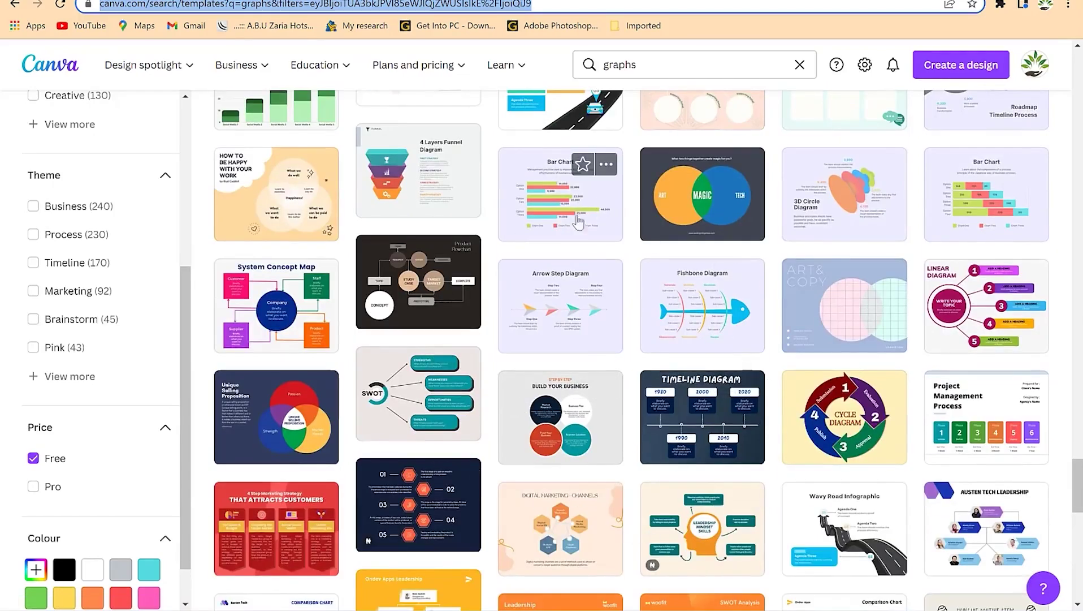
{"action": "left_click", "coordinate": [543, 196]}
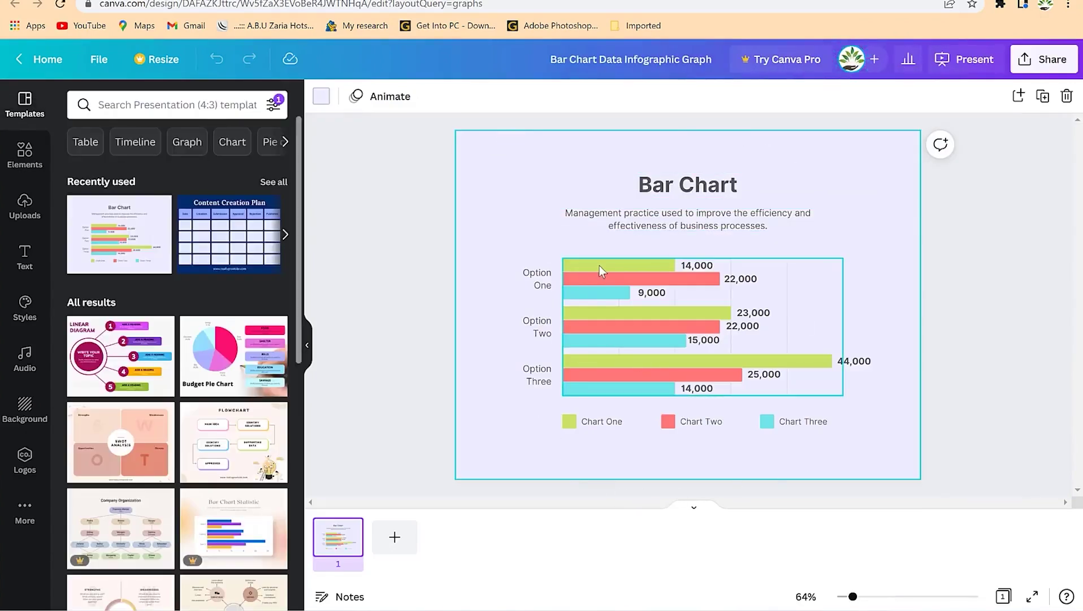
Select the bar chart and open its data table for editing.
{"action": "left_click", "coordinate": [600, 267]}
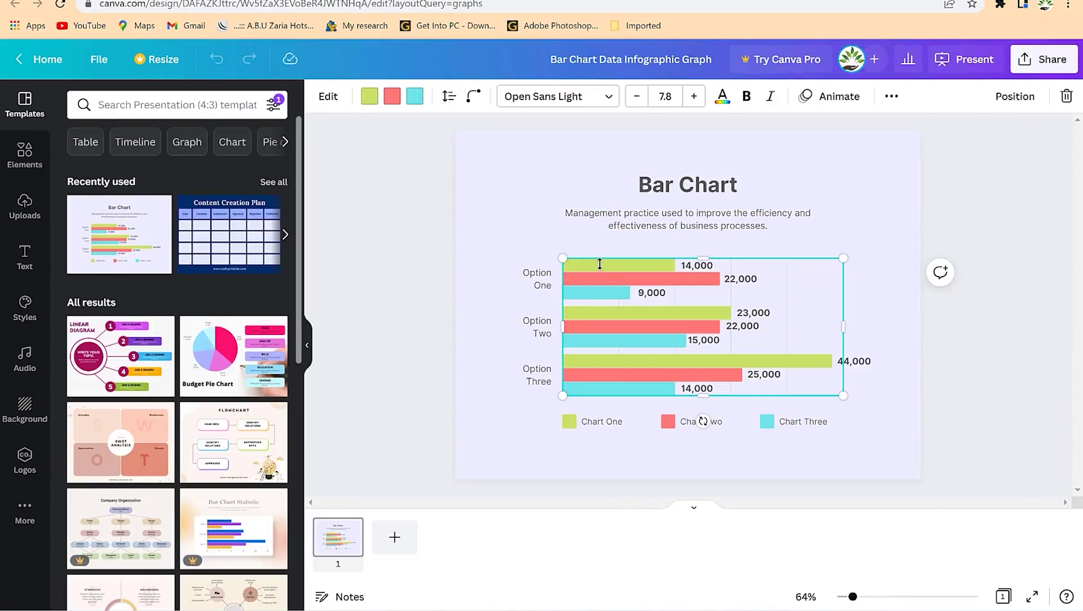
{"action": "left_click", "coordinate": [574, 195]}
{"action": "left_click", "coordinate": [651, 190]}
{"action": "left_click", "coordinate": [609, 273]}
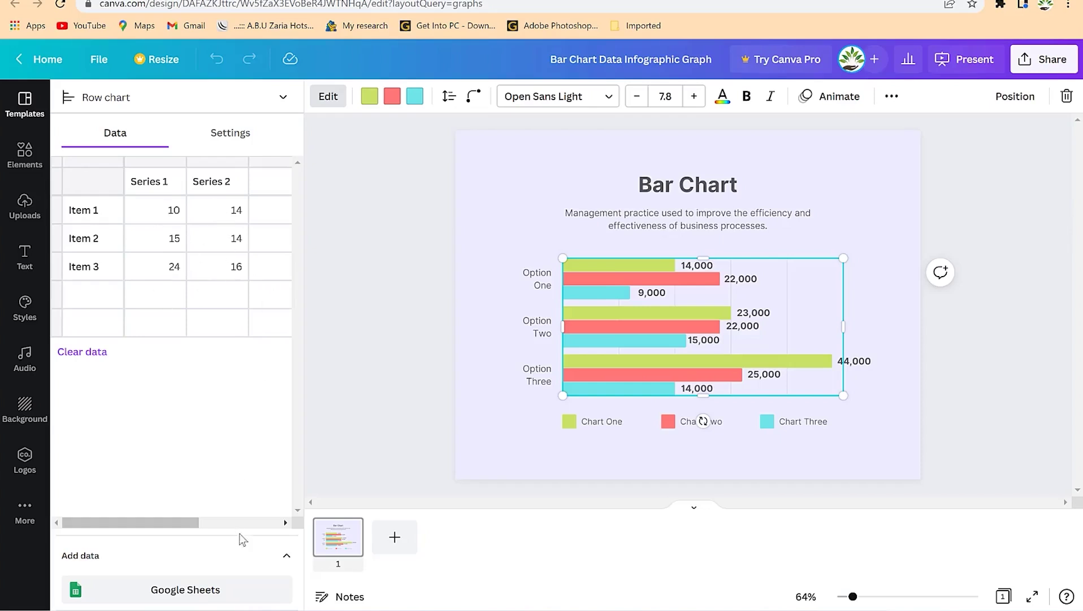
{"action": "mouse_move", "coordinate": [196, 530]}
{"action": "left_mouse_down"}
{"action": "mouse_move", "coordinate": [251, 528]}
{"action": "mouse_move", "coordinate": [174, 528]}
{"action": "mouse_move", "coordinate": [192, 523]}
{"action": "left_mouse_up"}
Enter 50 and 25 for Items 1–2 in Series 1, and 15 for Item 2 in Series 2.
{"action": "left_click", "coordinate": [180, 213]}
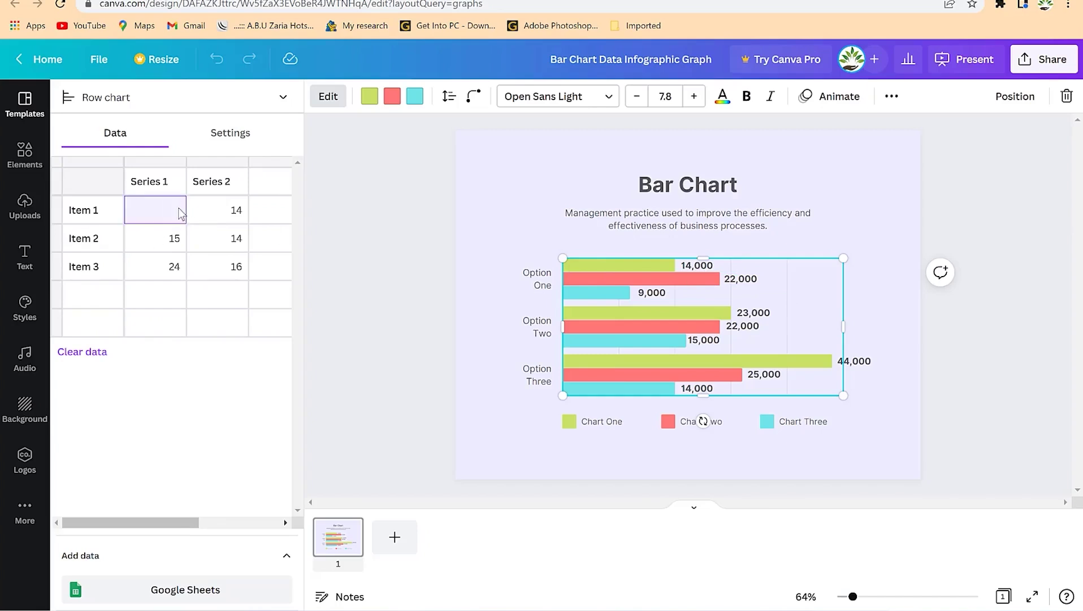
{"action": "key", "text": "Return"}
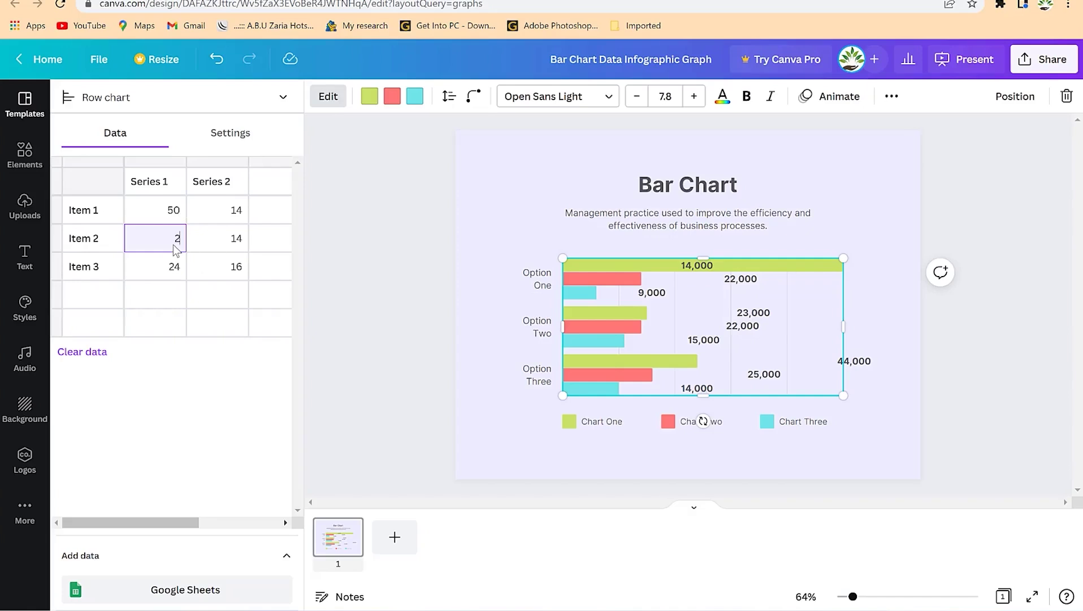
{"action": "type", "text": "25"}
{"action": "key", "text": "Return"}
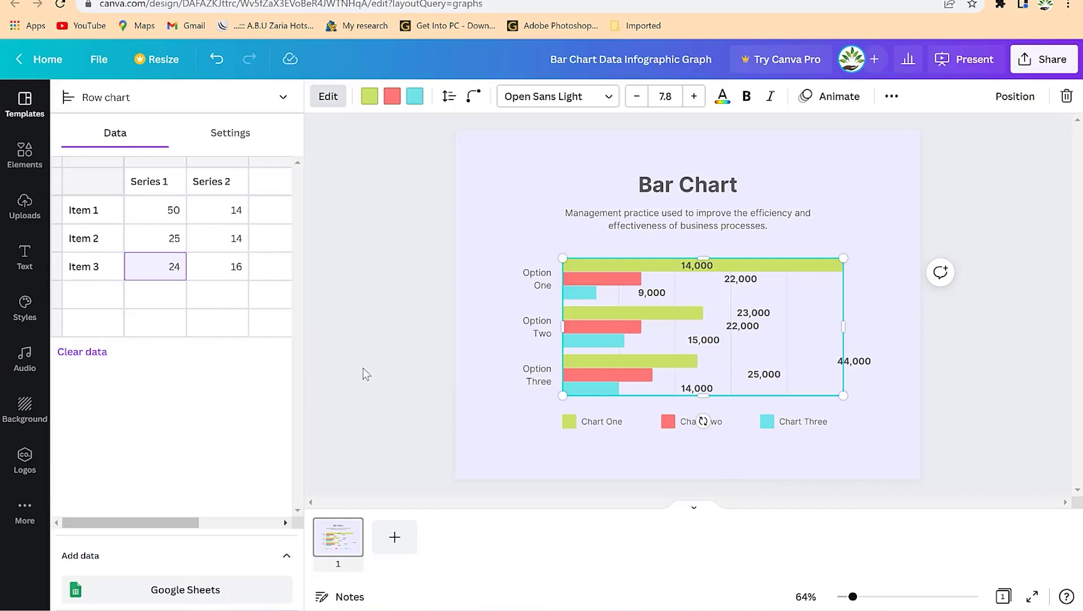
{"action": "left_click", "coordinate": [240, 247]}
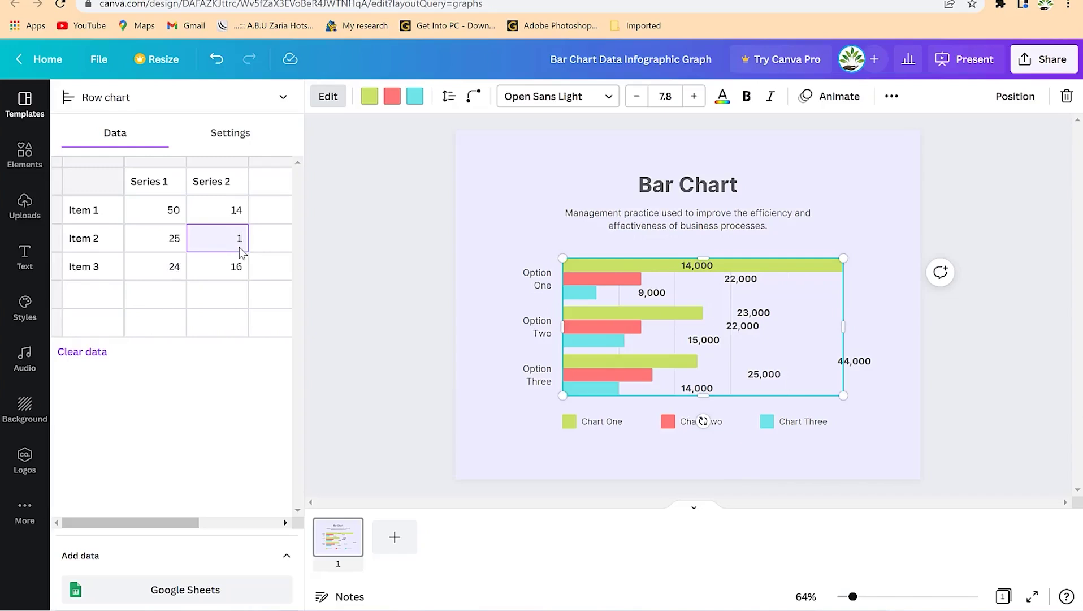
{"action": "key", "text": "Return"}
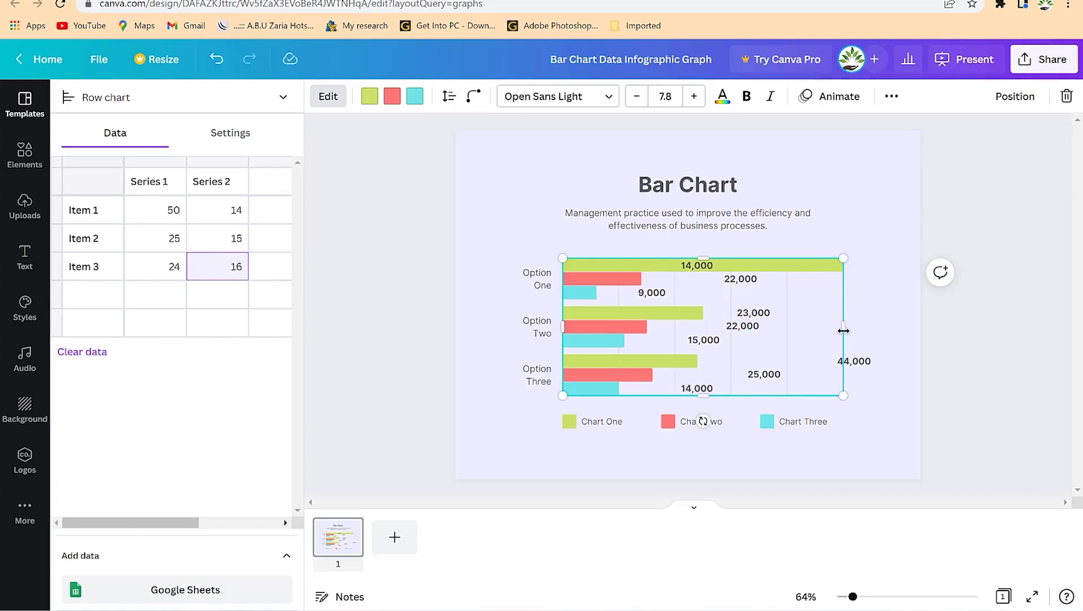
{"action": "left_click", "coordinate": [752, 333]}
Delete the text of the 22,000 value label.
{"action": "double_click", "coordinate": [751, 330]}
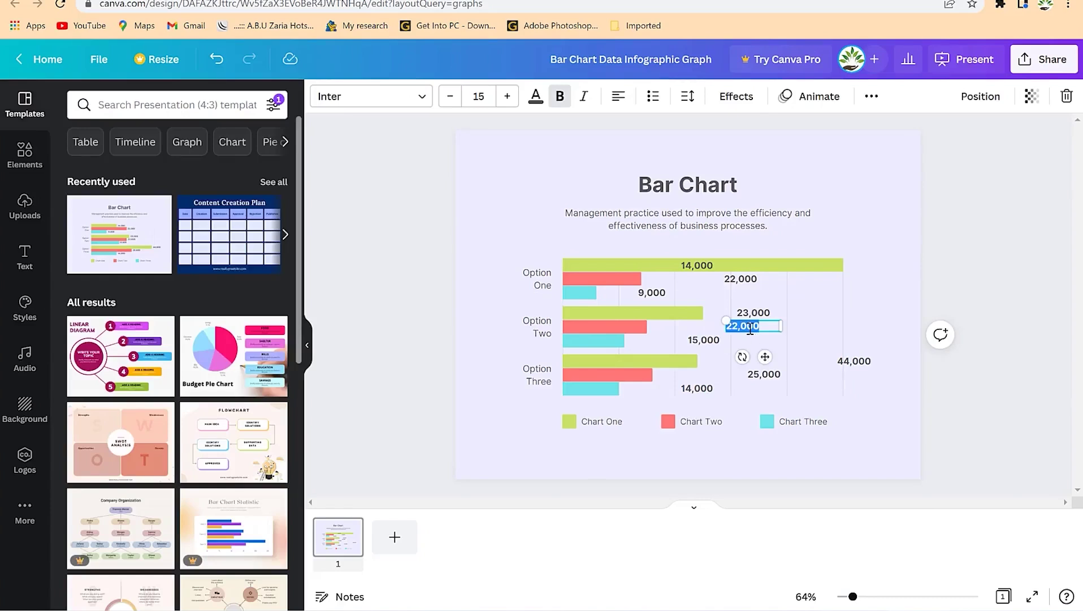
{"action": "key", "text": "BackSpace"}
{"action": "left_click", "coordinate": [831, 345]}
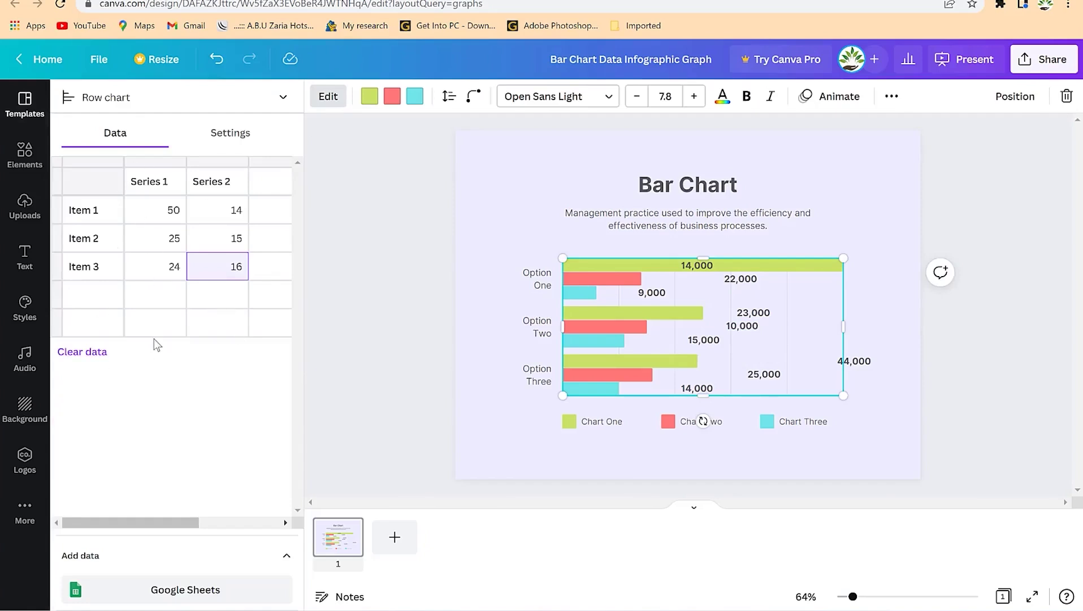
Retitle the chart 'A graph X vs Y'.
{"action": "left_click", "coordinate": [688, 195]}
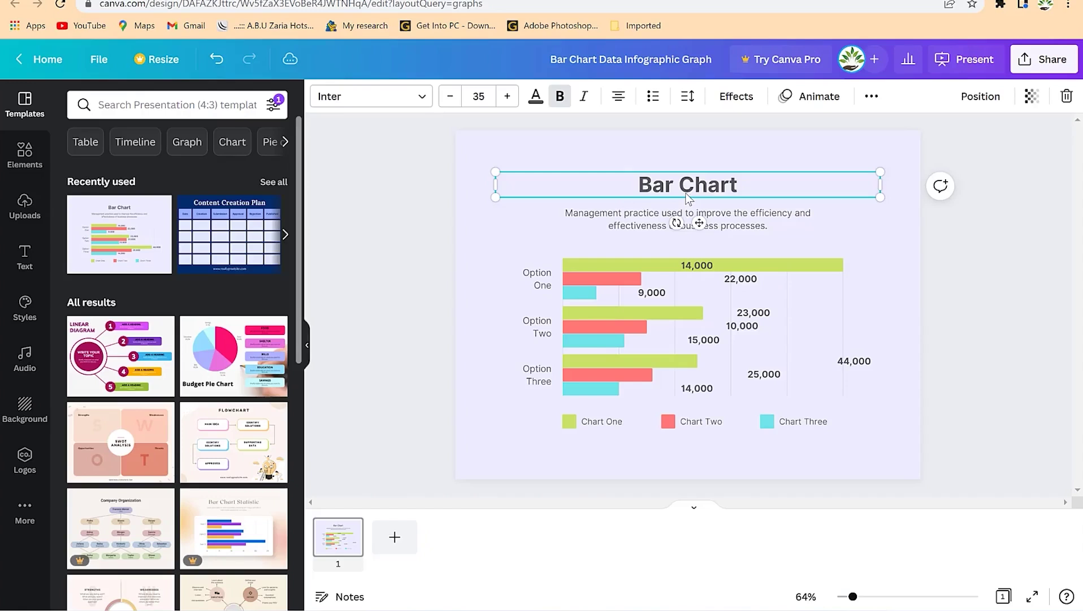
{"action": "left_click", "coordinate": [688, 196]}
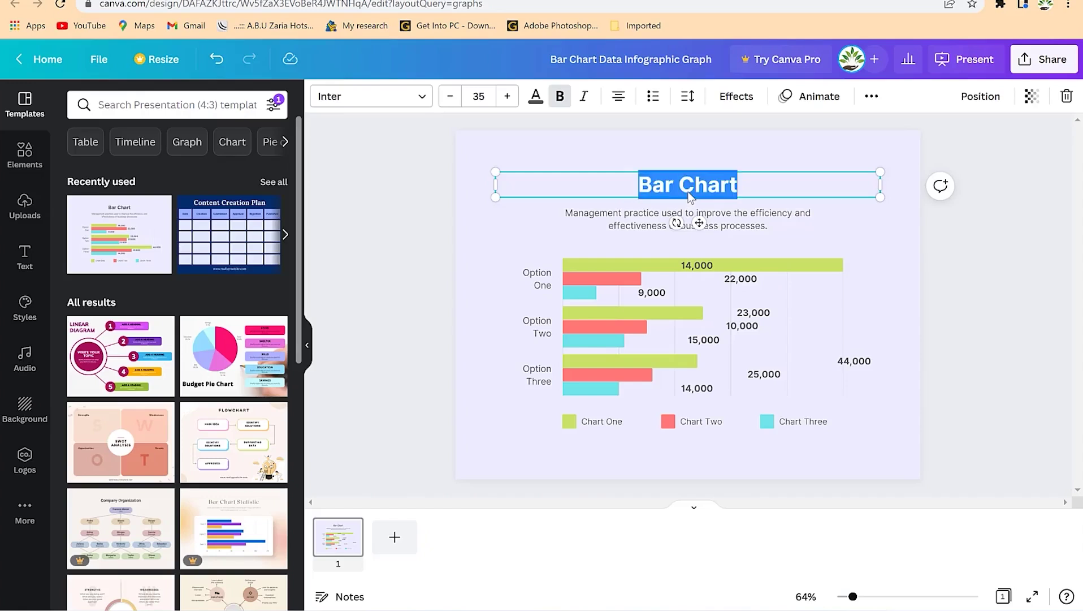
{"action": "type", "text": "A graph "}
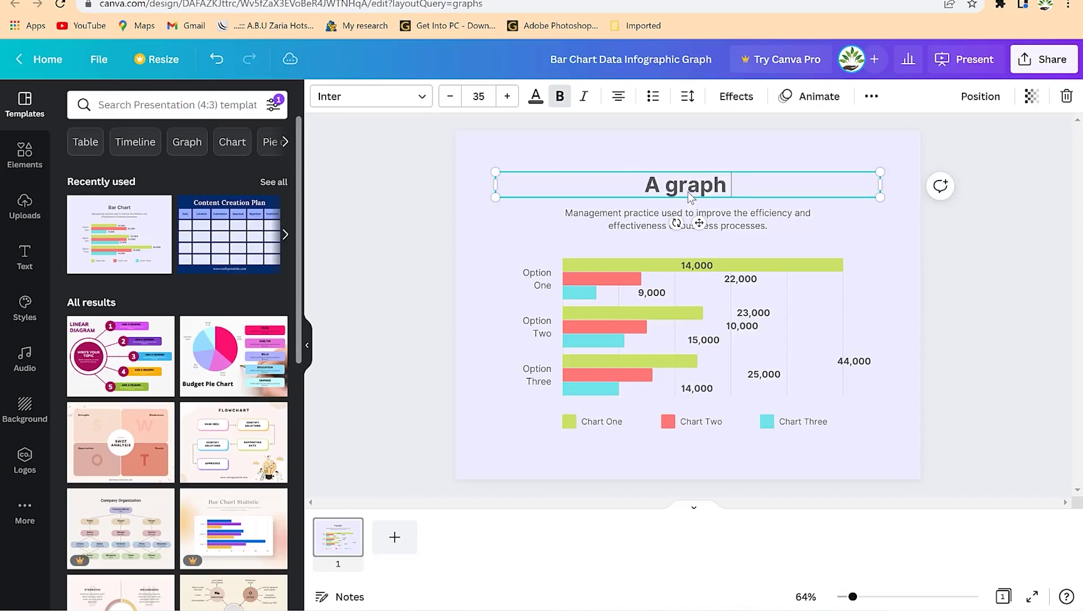
{"action": "type", "text": "X vs Y"}
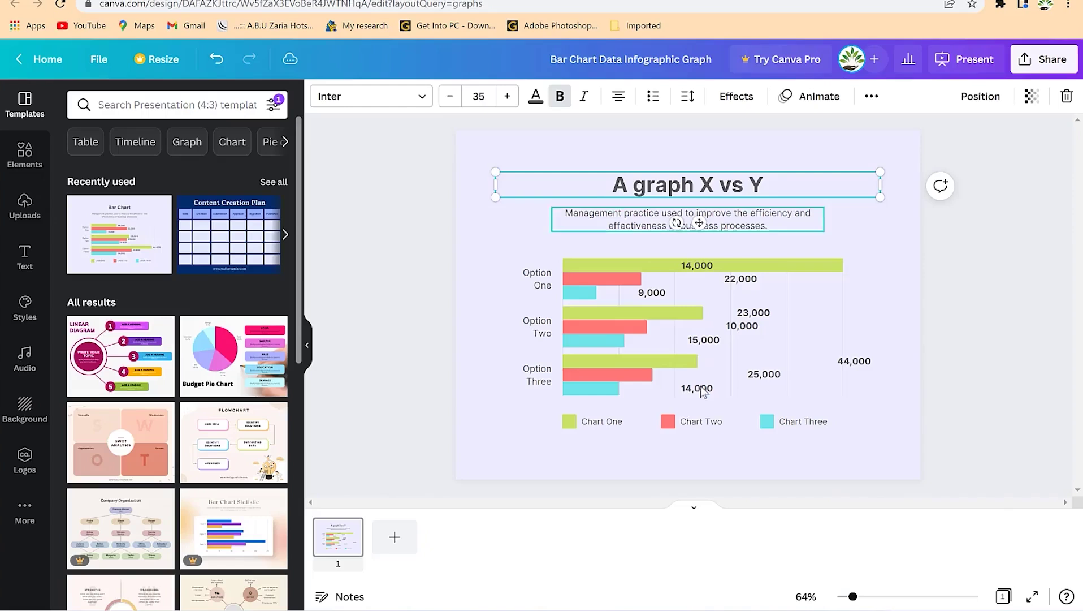
{"action": "left_click", "coordinate": [860, 308]}
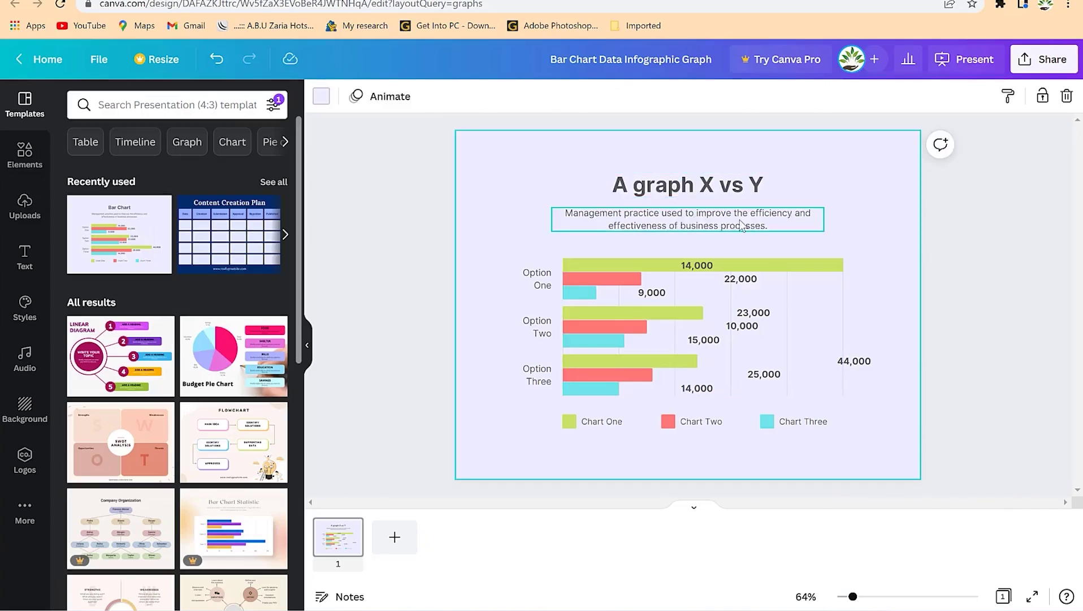
Relabel Option One, Two and Three as Week 1, Week 2 and Week 3.
{"action": "left_click", "coordinate": [535, 283]}
{"action": "left_click", "coordinate": [534, 286]}
{"action": "type", "text": "Week 1"}
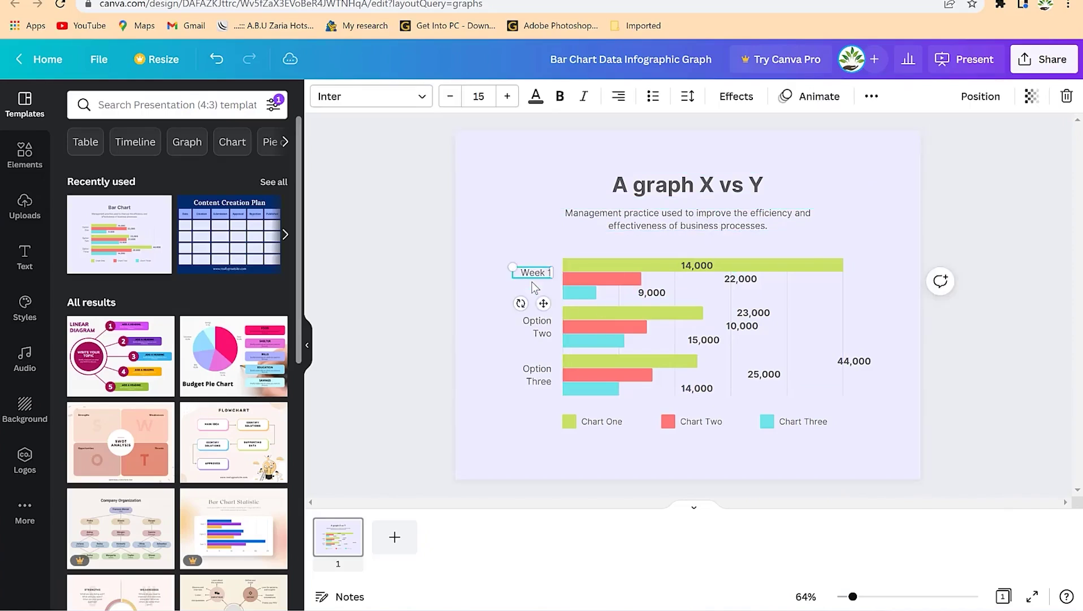
{"action": "double_click", "coordinate": [540, 324]}
{"action": "type", "text": "Week 2"}
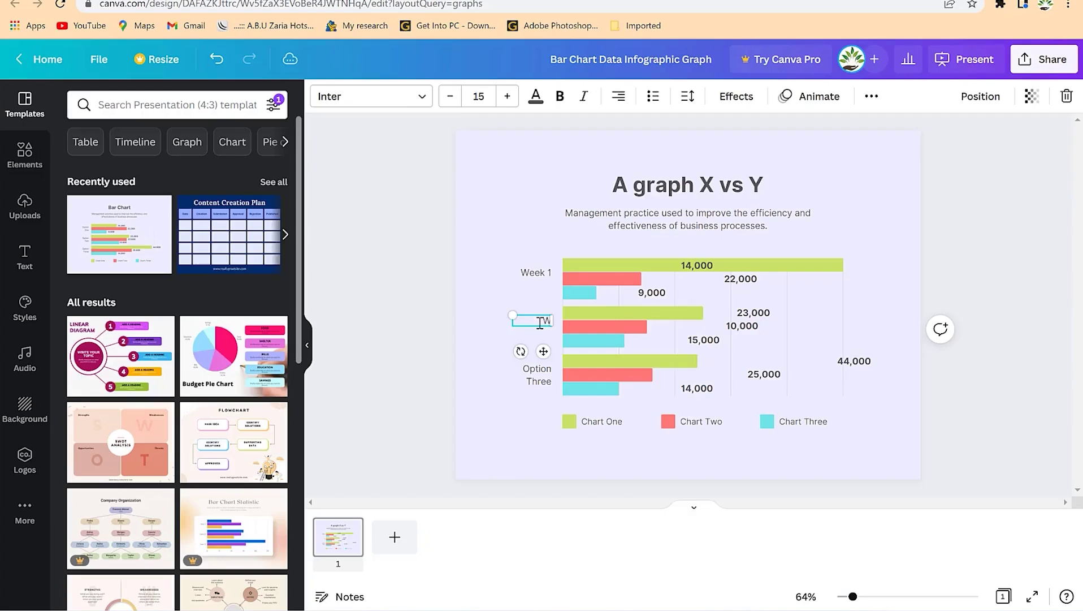
{"action": "left_click", "coordinate": [534, 378]}
{"action": "left_click", "coordinate": [534, 384]}
{"action": "double_click", "coordinate": [534, 386]}
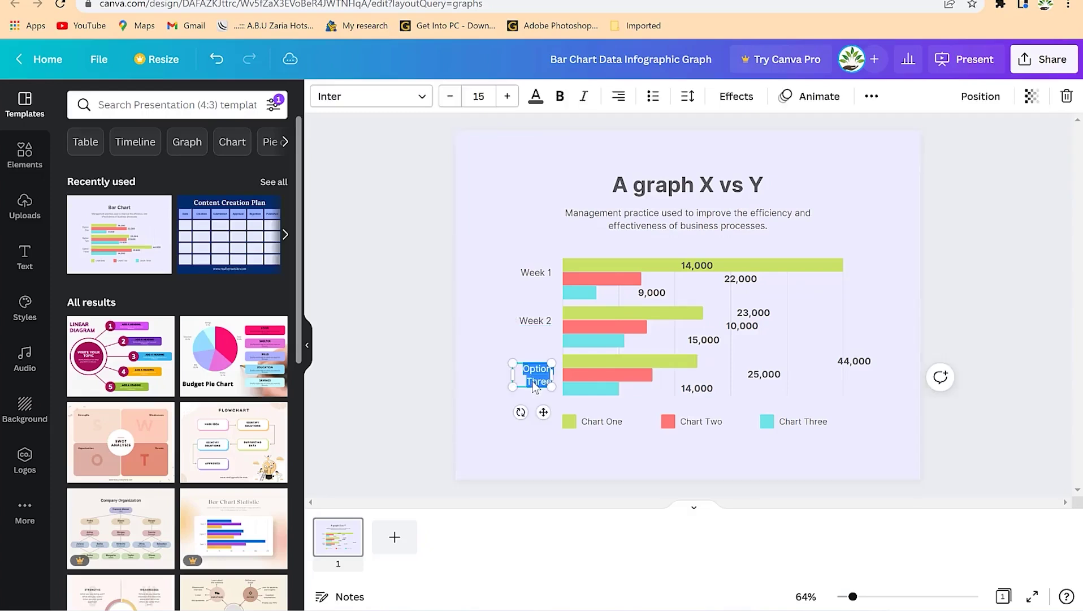
{"action": "type", "text": "Week 3"}
{"action": "left_click", "coordinate": [491, 320]}
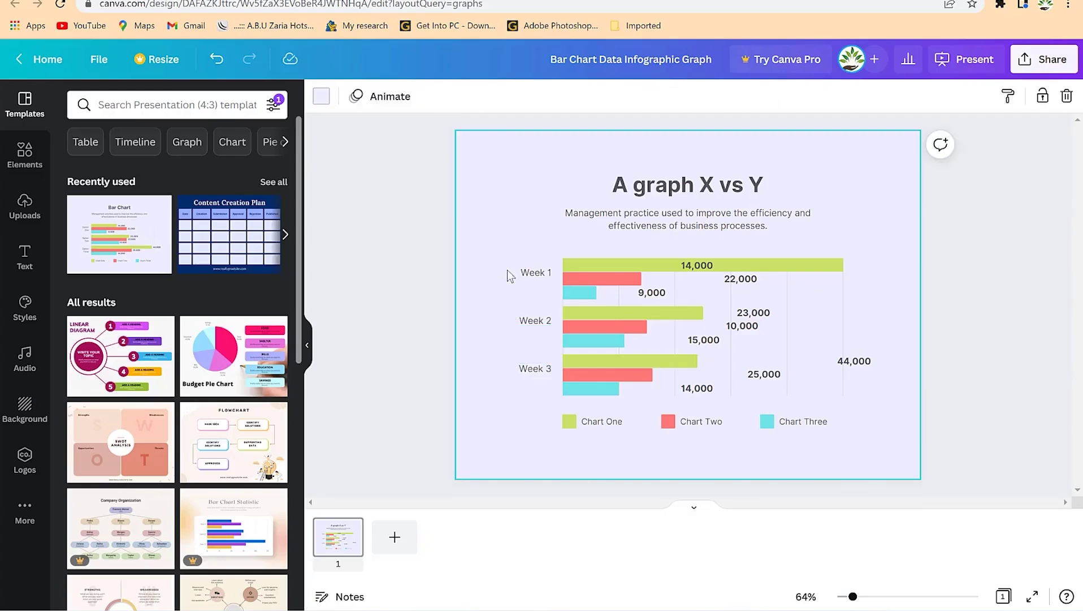
{"action": "left_click", "coordinate": [599, 276]}
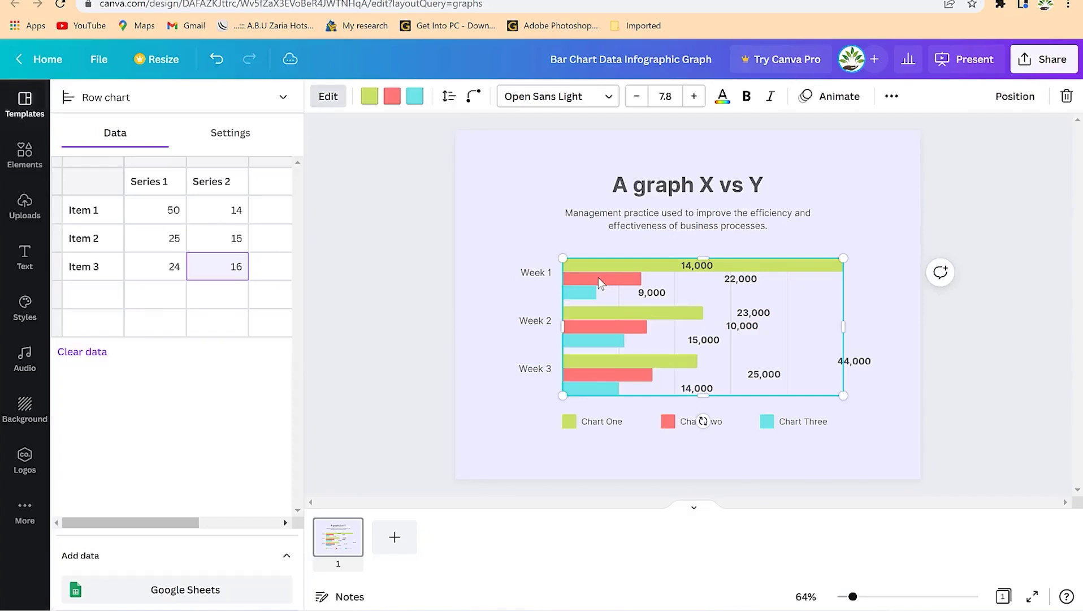
Recolour the cyan bars dark blue, the red bars dark grey and the yellow-green bars orange.
{"action": "left_click", "coordinate": [414, 97]}
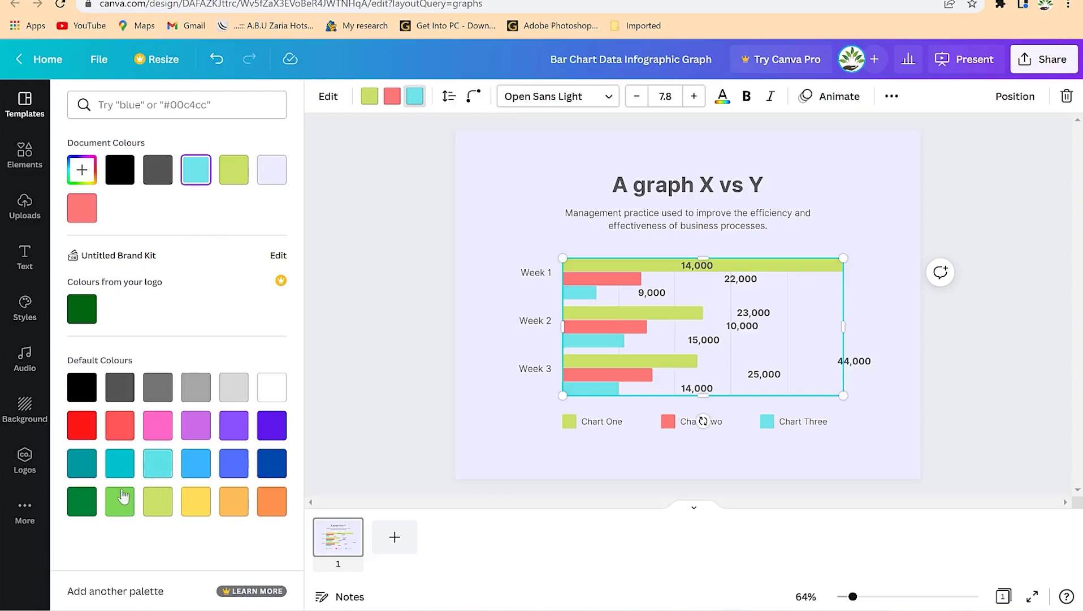
{"action": "left_click", "coordinate": [272, 471]}
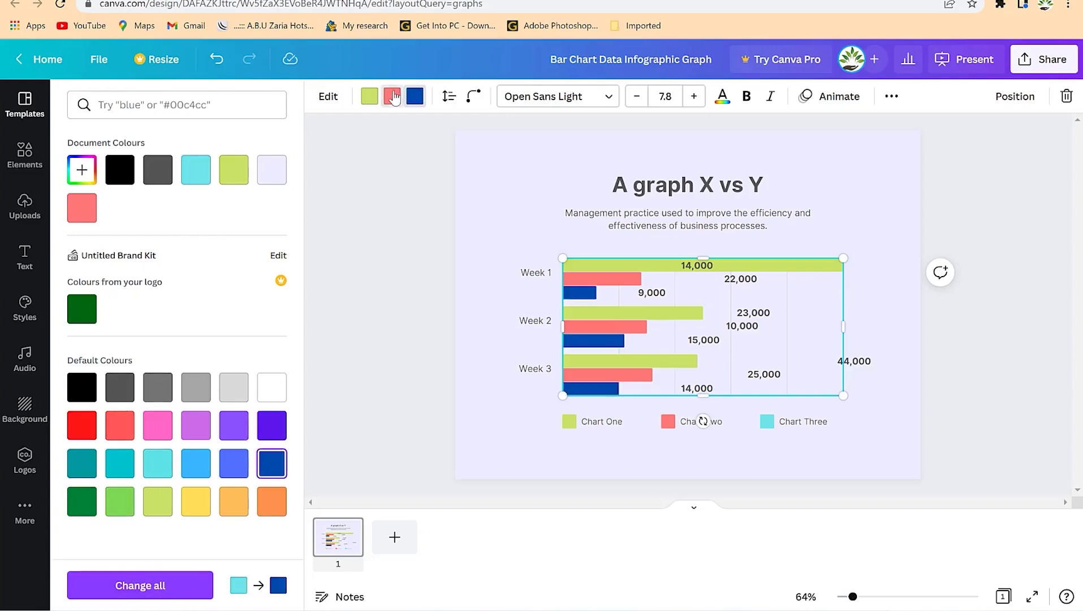
{"action": "left_click", "coordinate": [394, 97]}
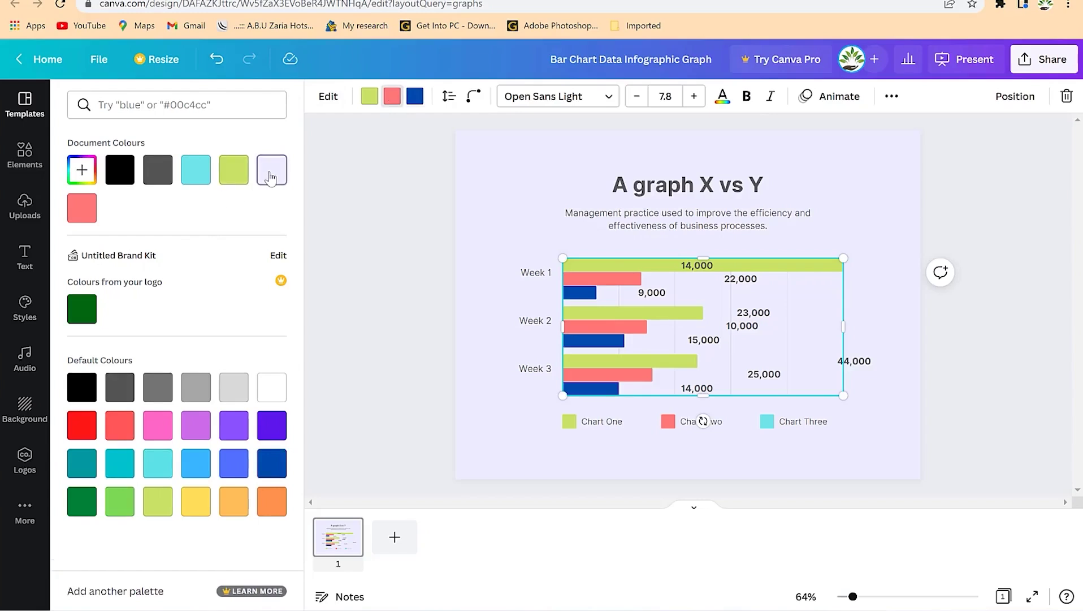
{"action": "left_click", "coordinate": [271, 178]}
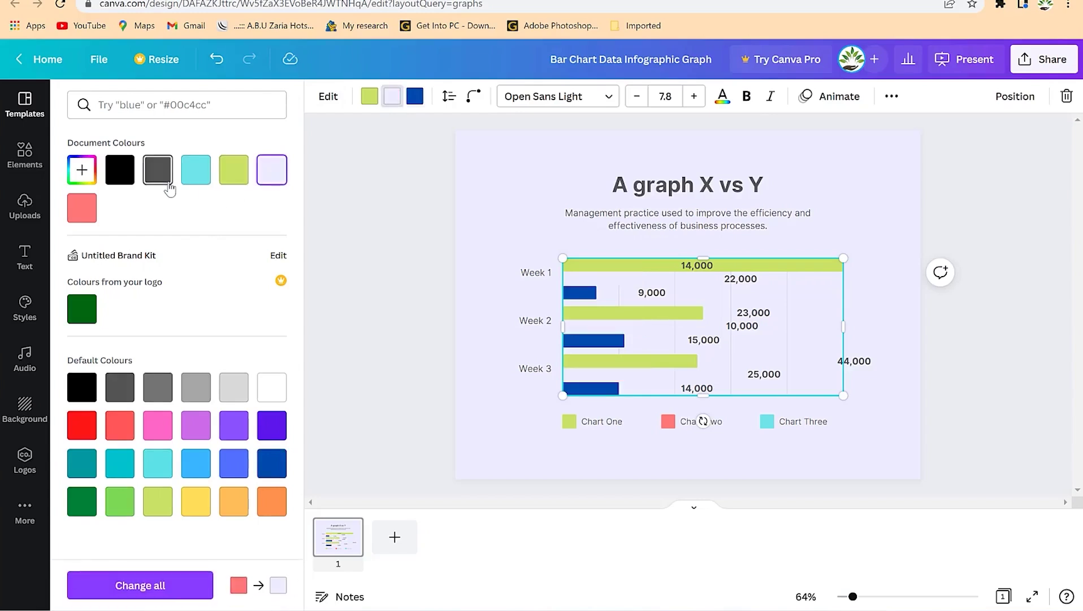
{"action": "left_click", "coordinate": [168, 186]}
{"action": "left_click", "coordinate": [369, 96]}
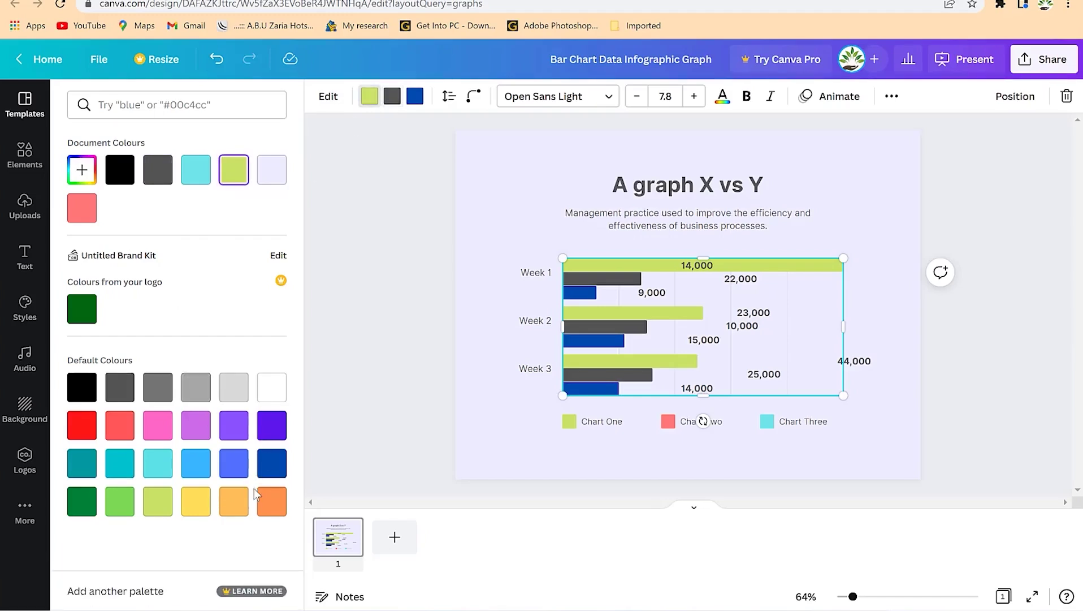
{"action": "left_click", "coordinate": [272, 501]}
{"action": "left_click", "coordinate": [535, 179]}
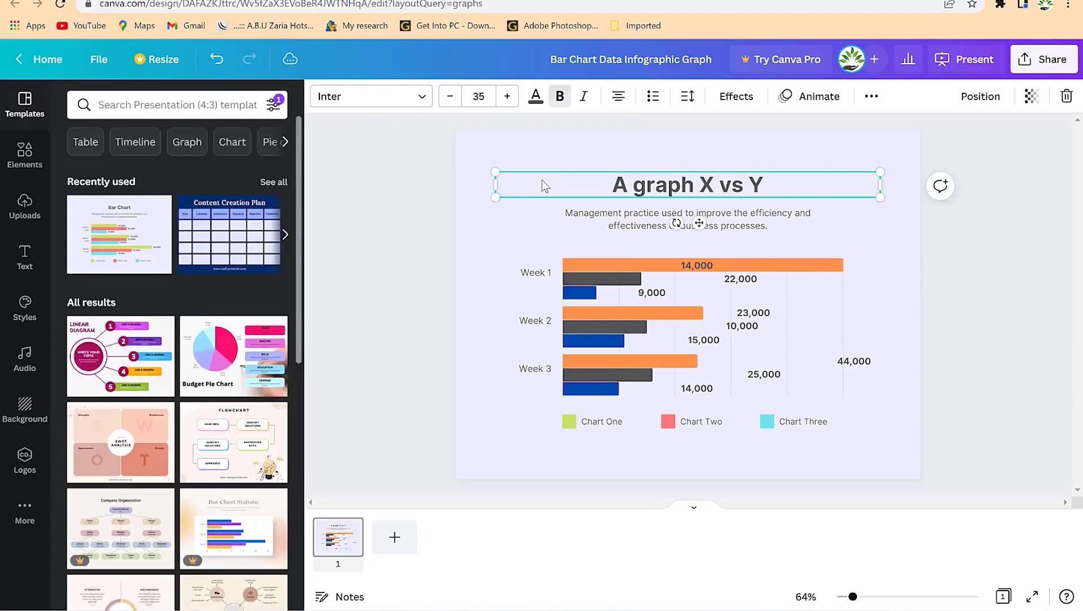
Select the bar chart and switch on Show legend in its Settings.
{"action": "left_click", "coordinate": [539, 236]}
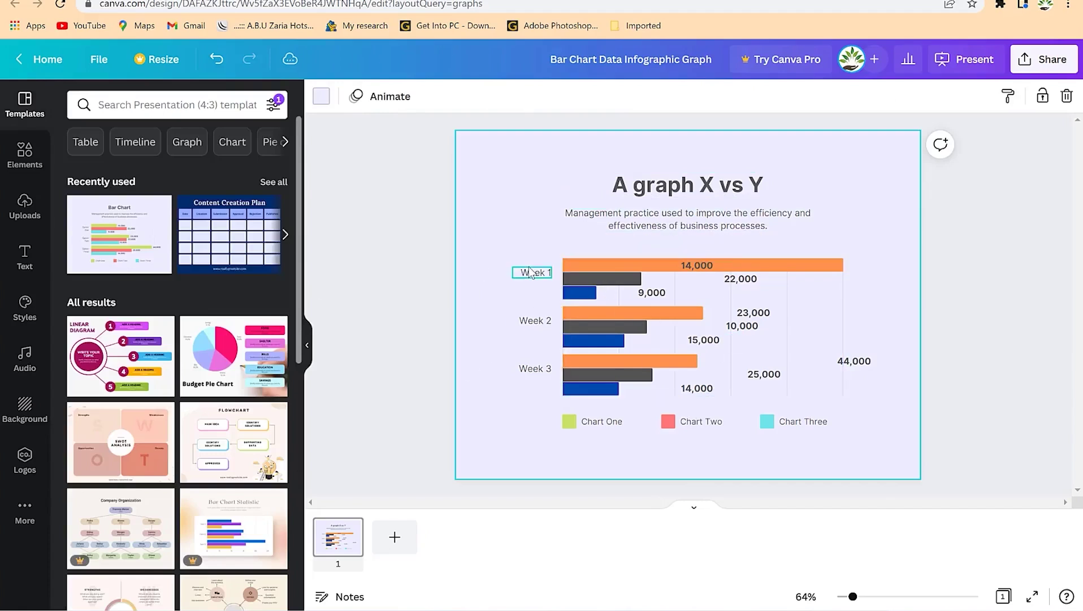
{"action": "left_click", "coordinate": [530, 273]}
{"action": "left_click", "coordinate": [502, 330]}
{"action": "left_click", "coordinate": [629, 293]}
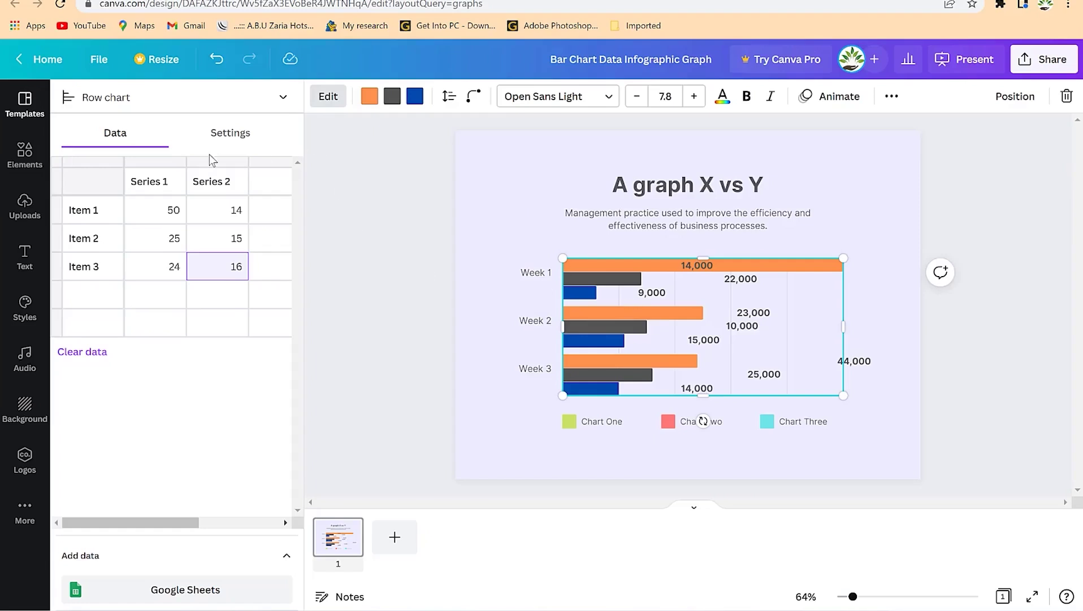
{"action": "left_click", "coordinate": [229, 136]}
{"action": "left_click", "coordinate": [85, 175]}
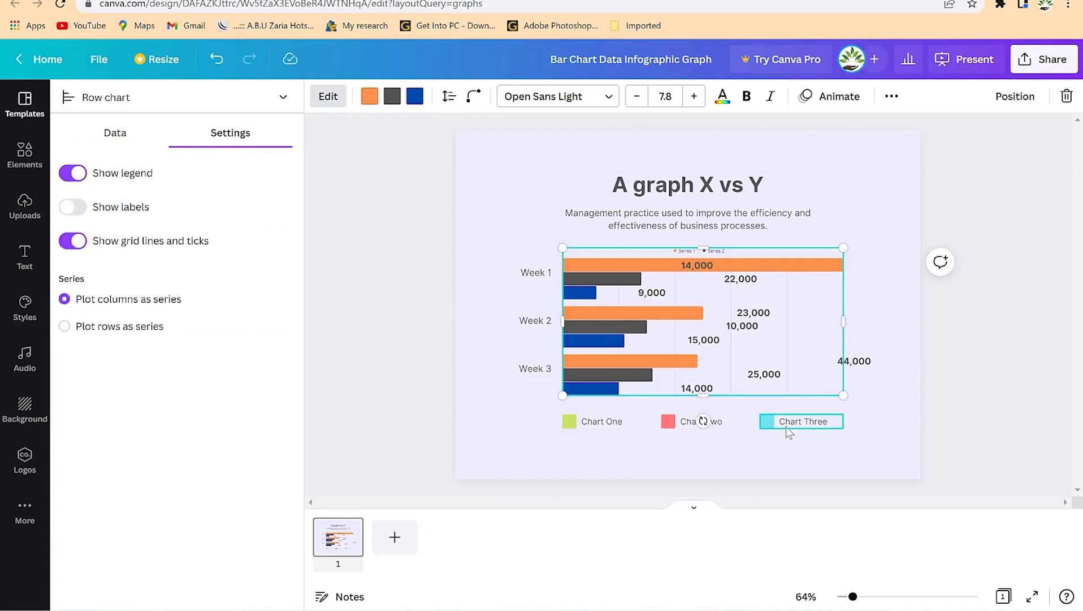
Toggle axis labels on and back off, and turn off grid lines and ticks.
{"action": "left_click", "coordinate": [672, 423]}
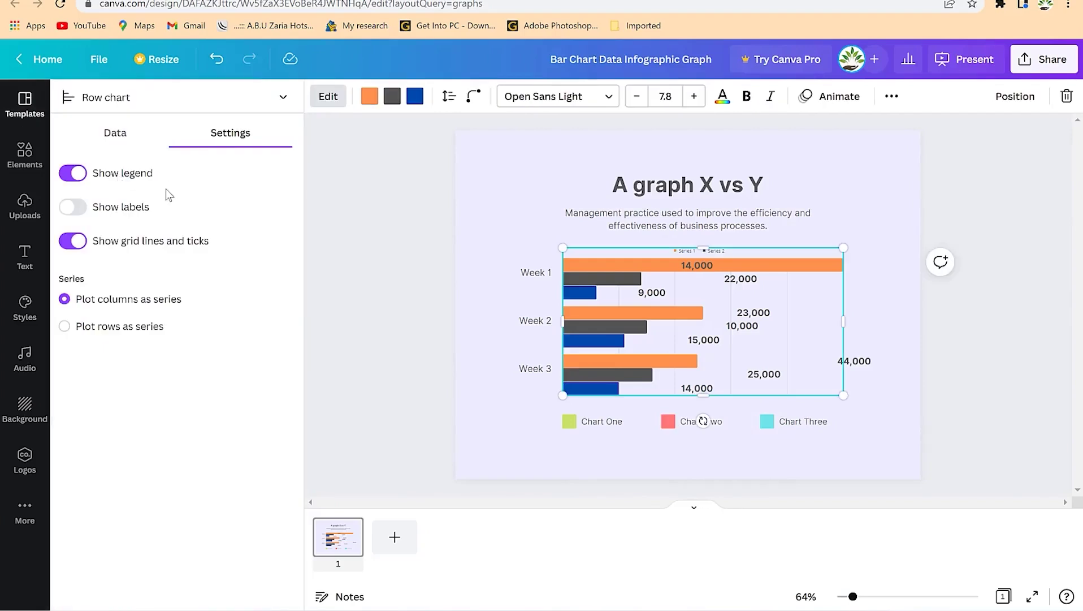
{"action": "left_click", "coordinate": [76, 208]}
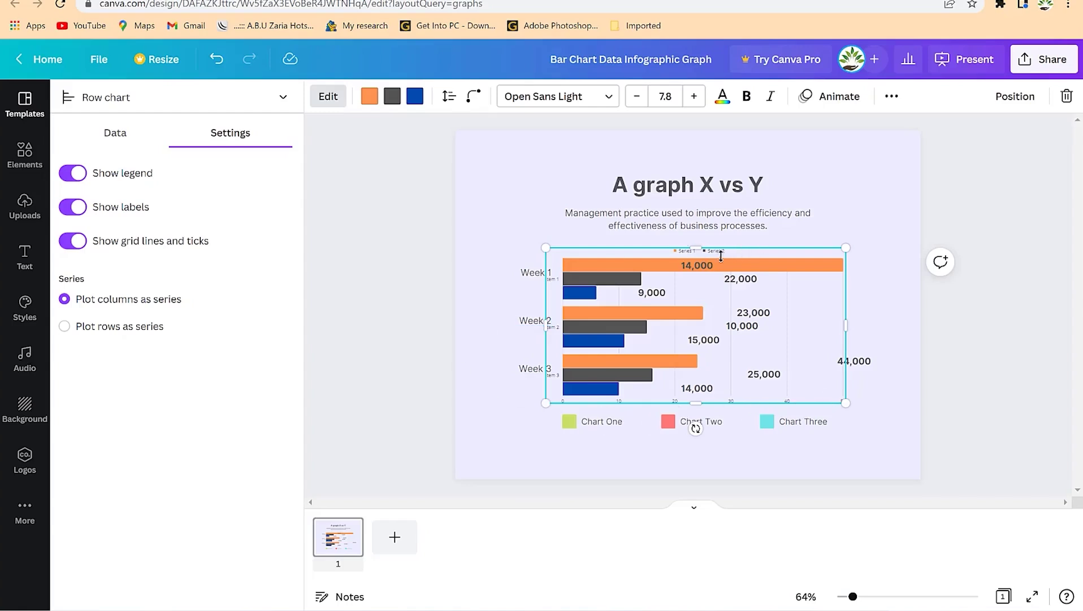
{"action": "left_click", "coordinate": [83, 214]}
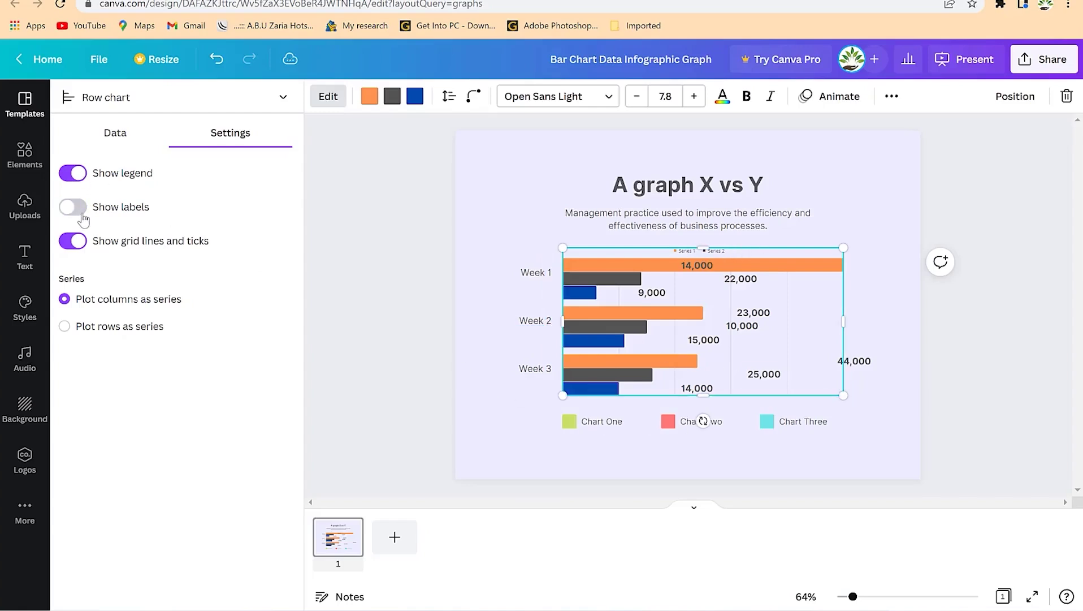
{"action": "left_click", "coordinate": [82, 244]}
{"action": "left_click", "coordinate": [83, 249]}
{"action": "left_click", "coordinate": [83, 248]}
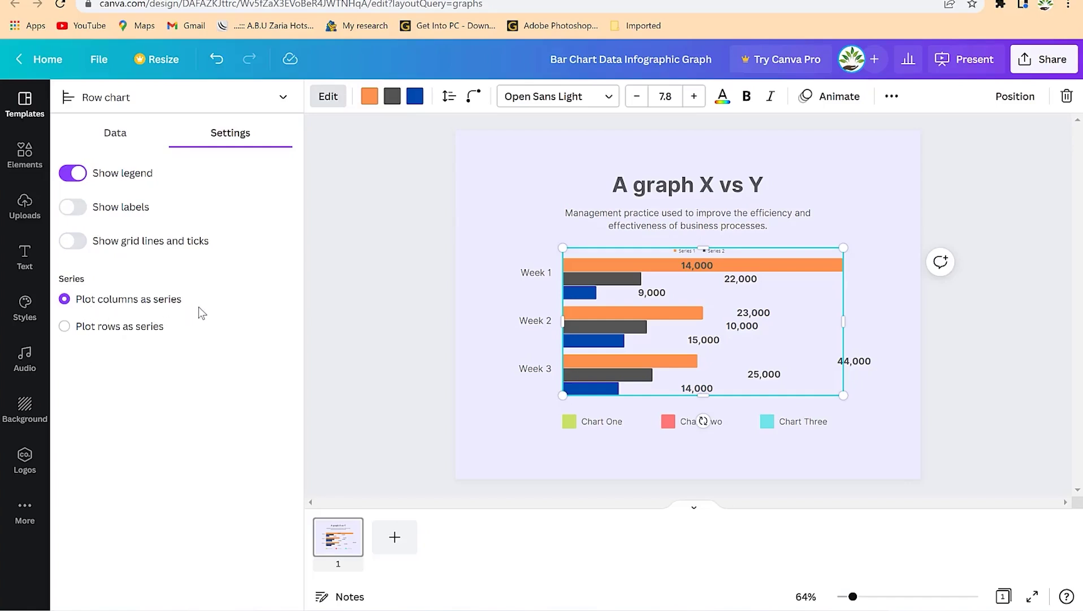
Try plotting rows as series, revert to columns, and return to the graphs template results.
{"action": "left_click", "coordinate": [66, 329]}
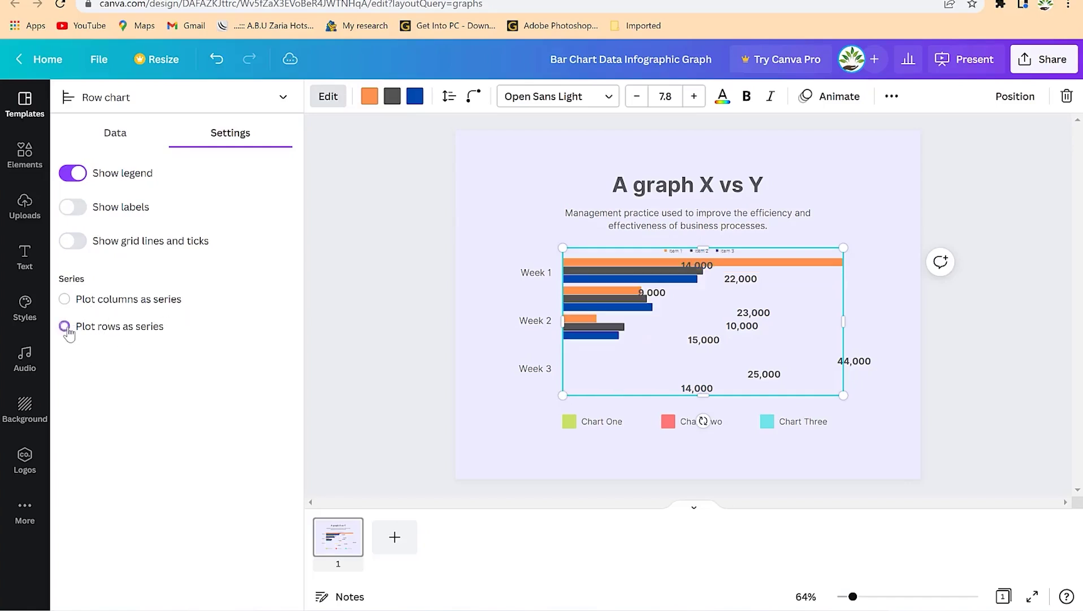
{"action": "left_click", "coordinate": [65, 301]}
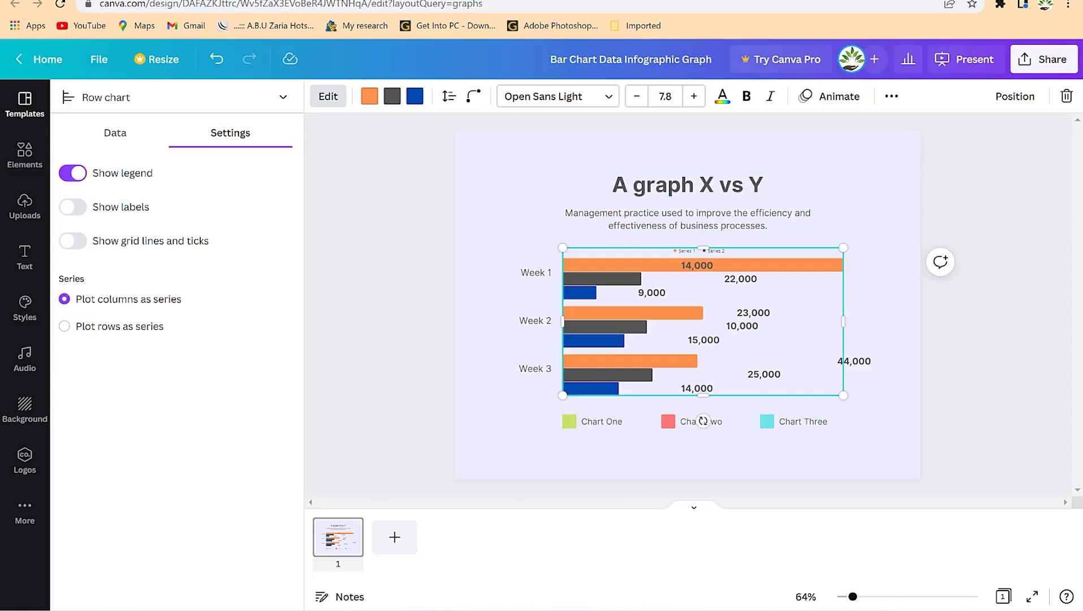
{"action": "key", "text": "alt+Left"}
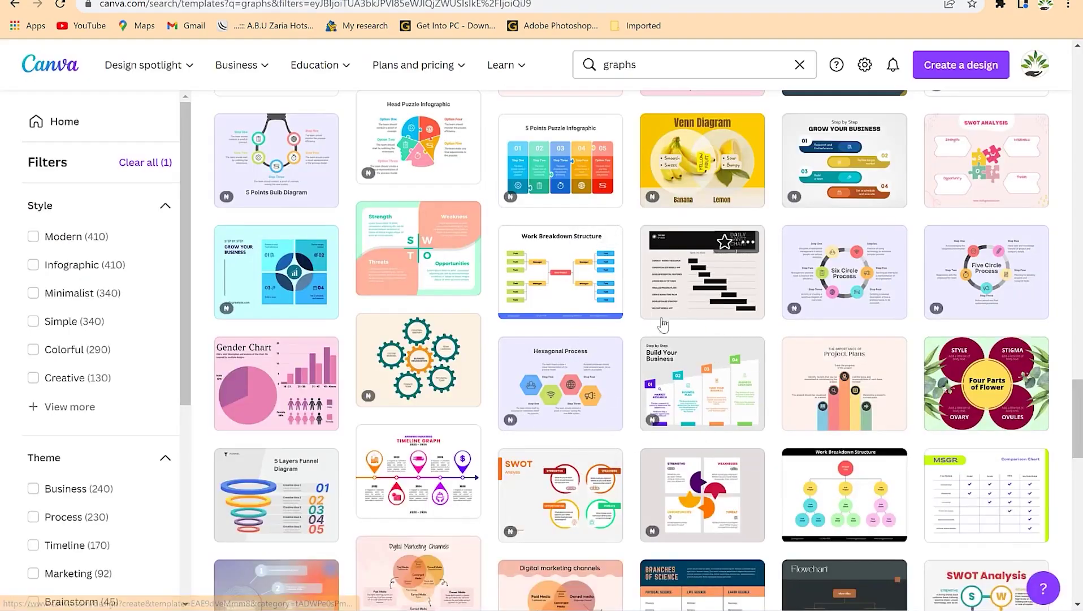
Scroll the results and open the Pink and Purple Gender Chart Infographic template.
{"action": "scroll", "coordinate": [407, 249], "scroll_direction": "down", "scroll_amount": 1}
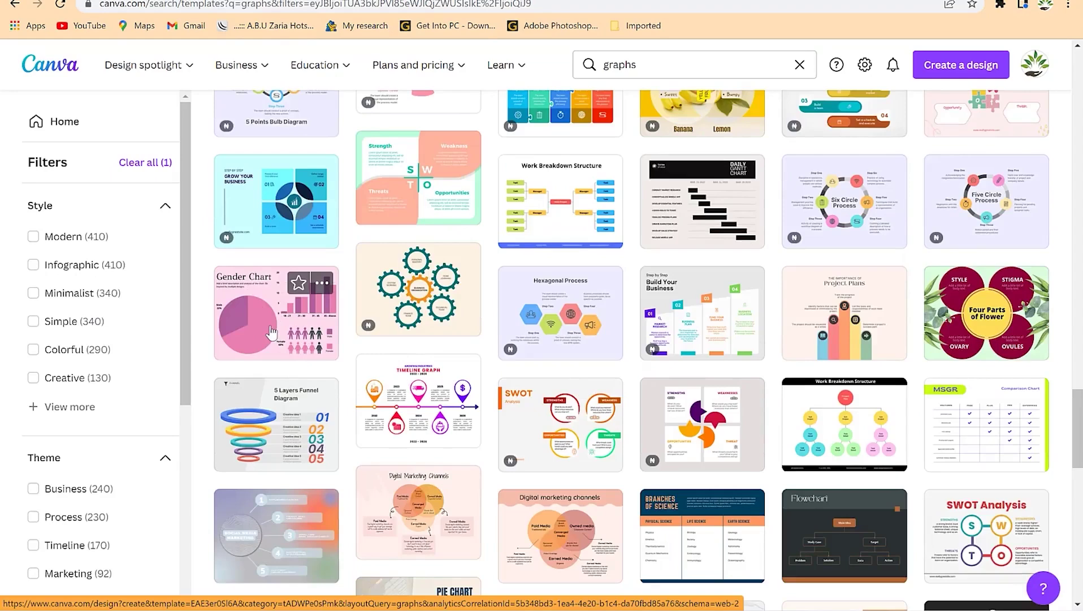
{"action": "left_click", "coordinate": [270, 328]}
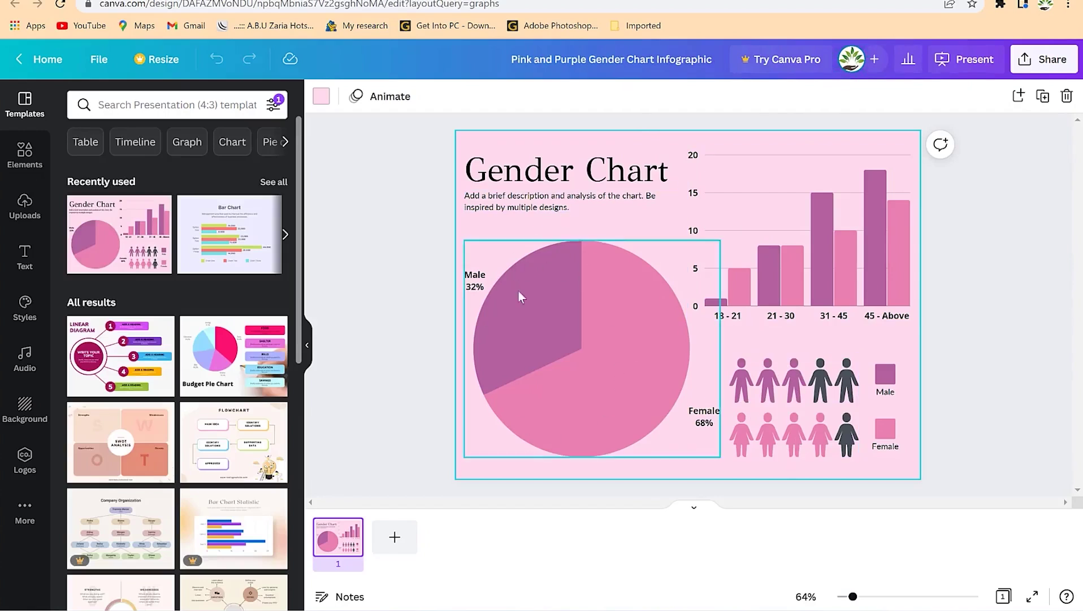
Set the age bar chart's 21 - 30 Female value to 19 and 18 - 21 Male to 10.
{"action": "left_click", "coordinate": [793, 275]}
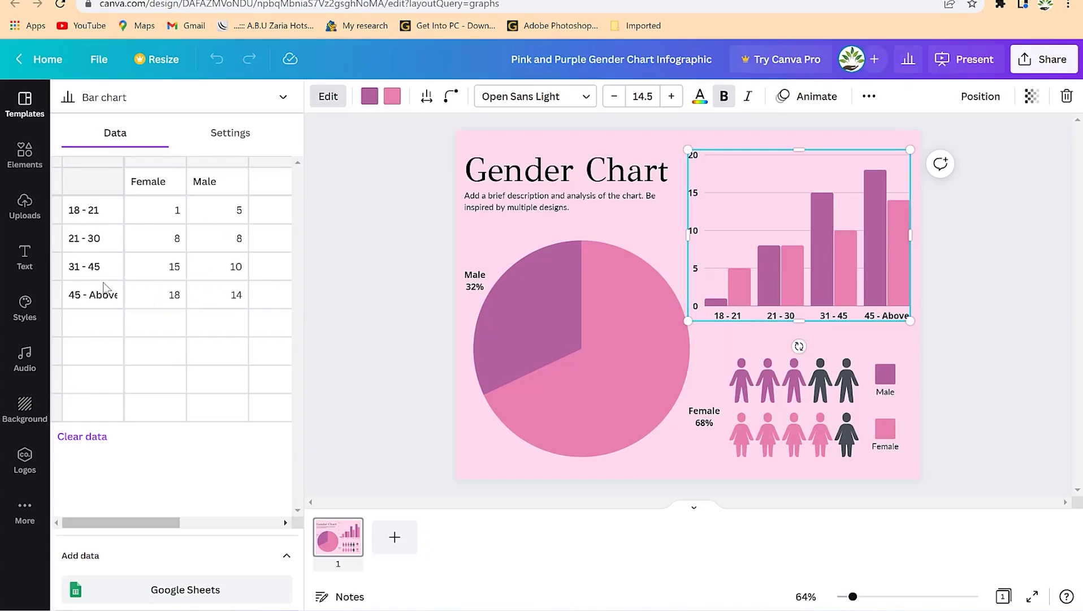
{"action": "left_click", "coordinate": [160, 240]}
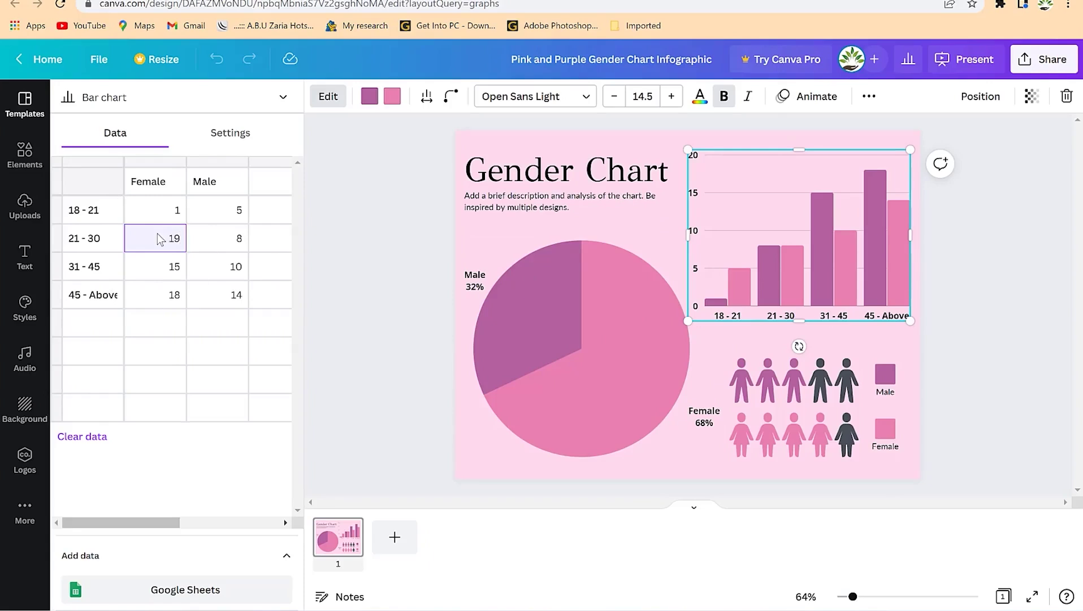
{"action": "type", "text": "19"}
{"action": "key", "text": "Return"}
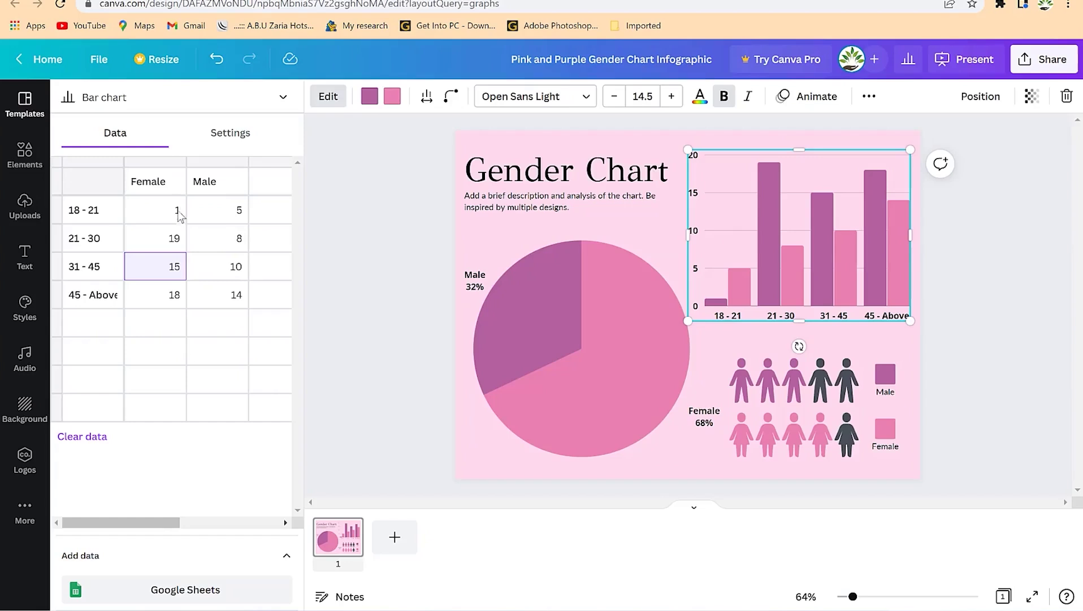
{"action": "left_click", "coordinate": [178, 304]}
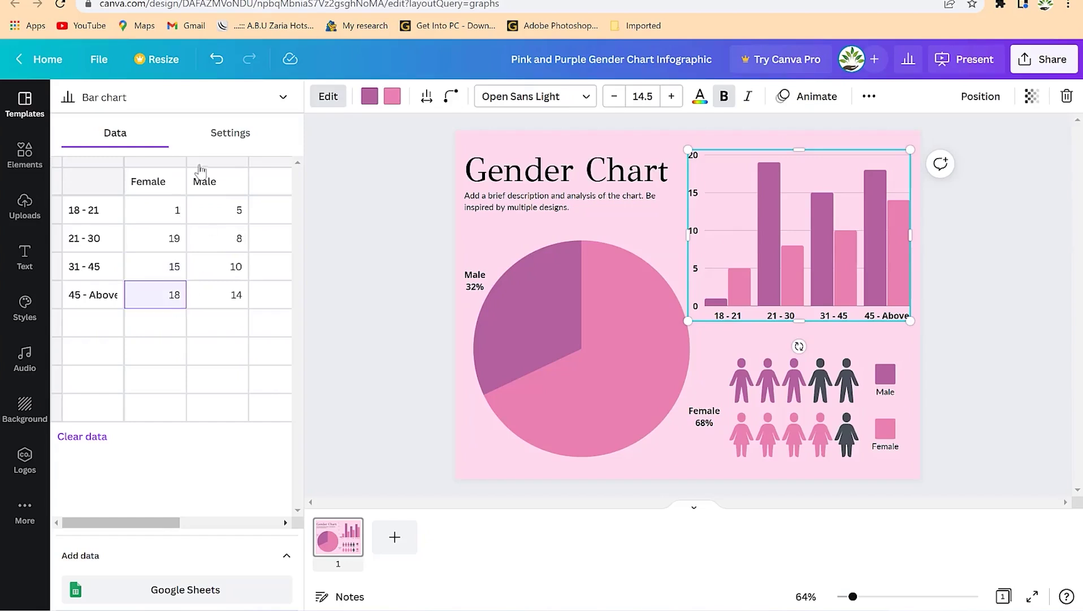
{"action": "left_click", "coordinate": [226, 215]}
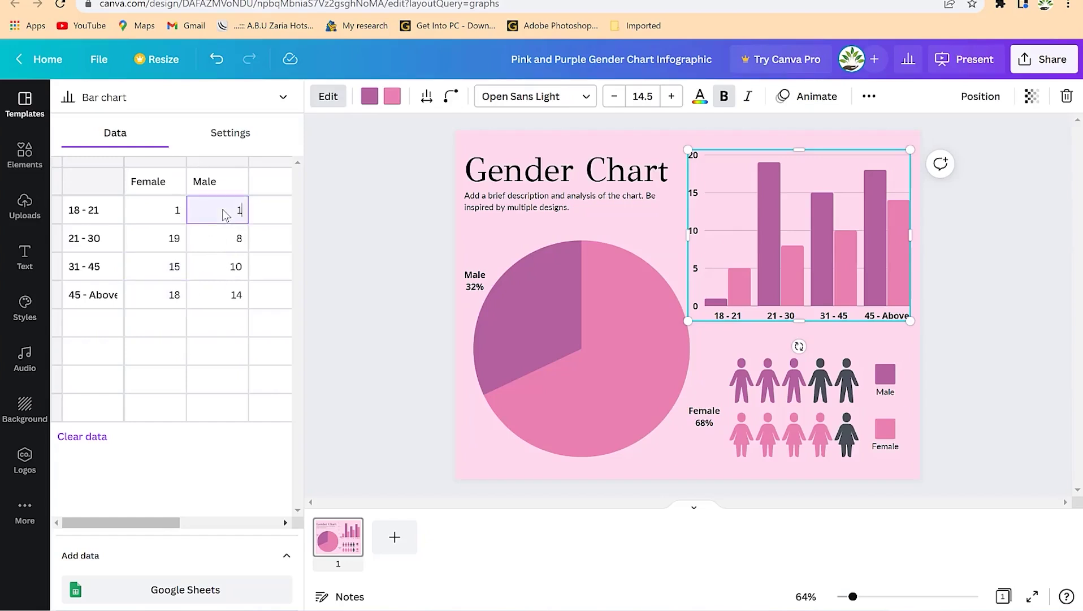
{"action": "key", "text": "Return"}
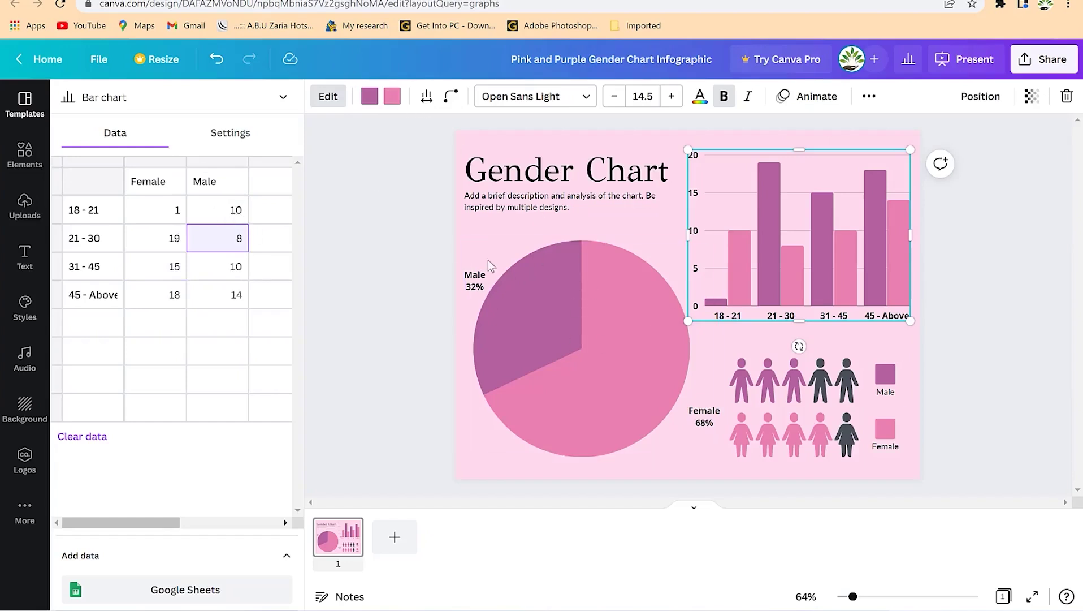
{"action": "left_click", "coordinate": [552, 266]}
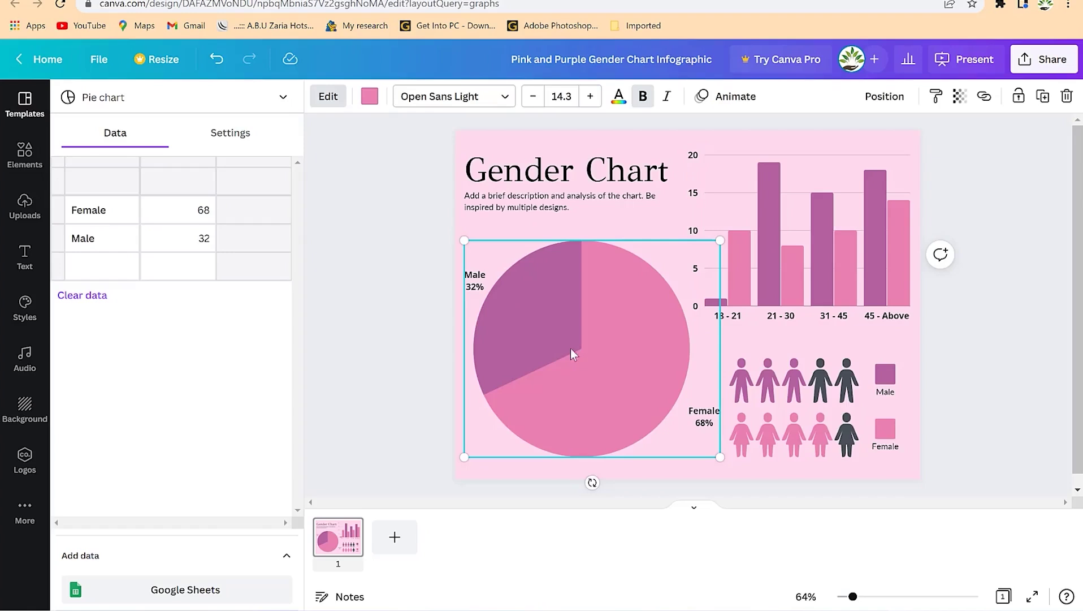
Recolour the pie's pink slice dark grey, then undo that change.
{"action": "left_click", "coordinate": [370, 96]}
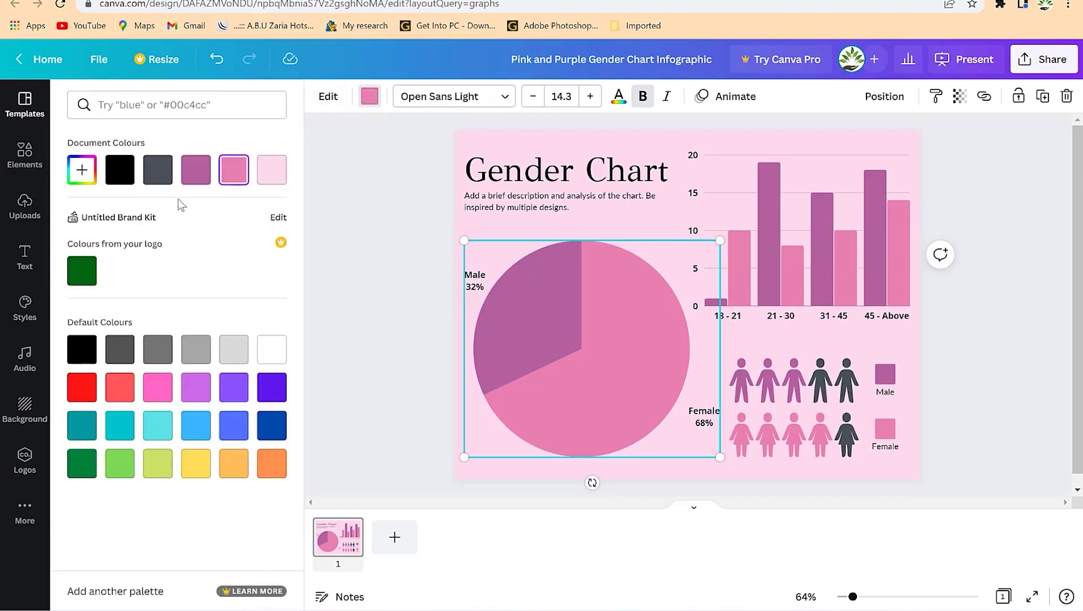
{"action": "left_click", "coordinate": [156, 170]}
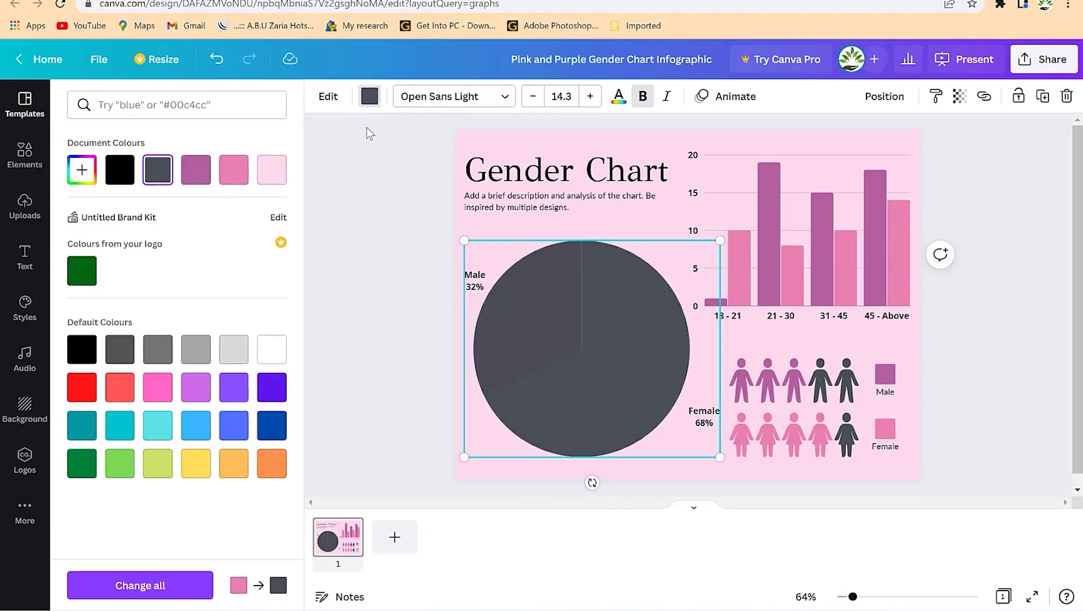
{"action": "key", "text": "ctrl+z"}
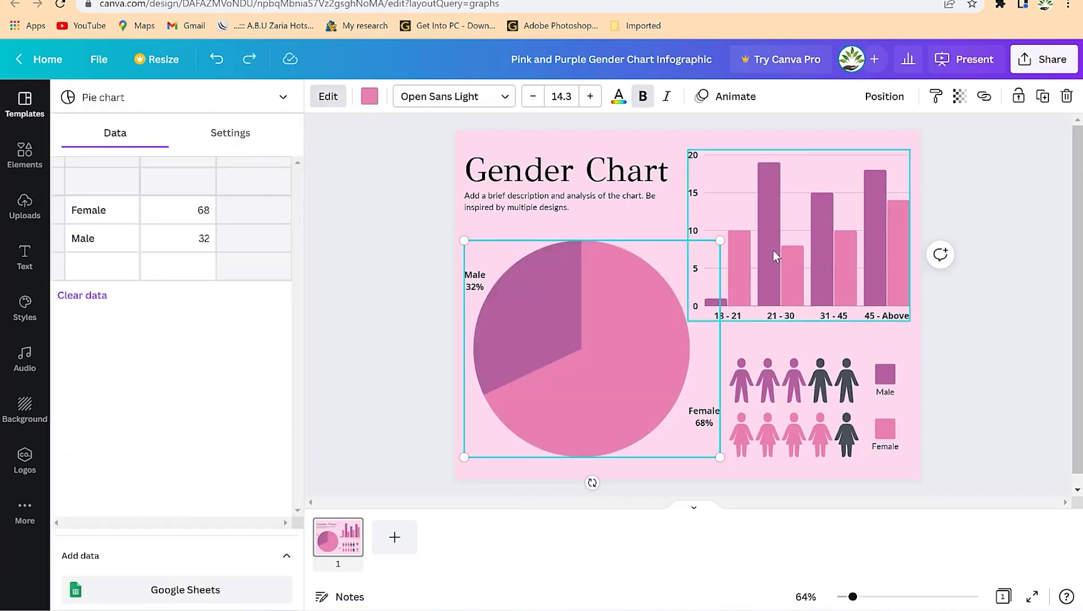
Turn the bar chart's light pink bars dark blue.
{"action": "left_click", "coordinate": [772, 248]}
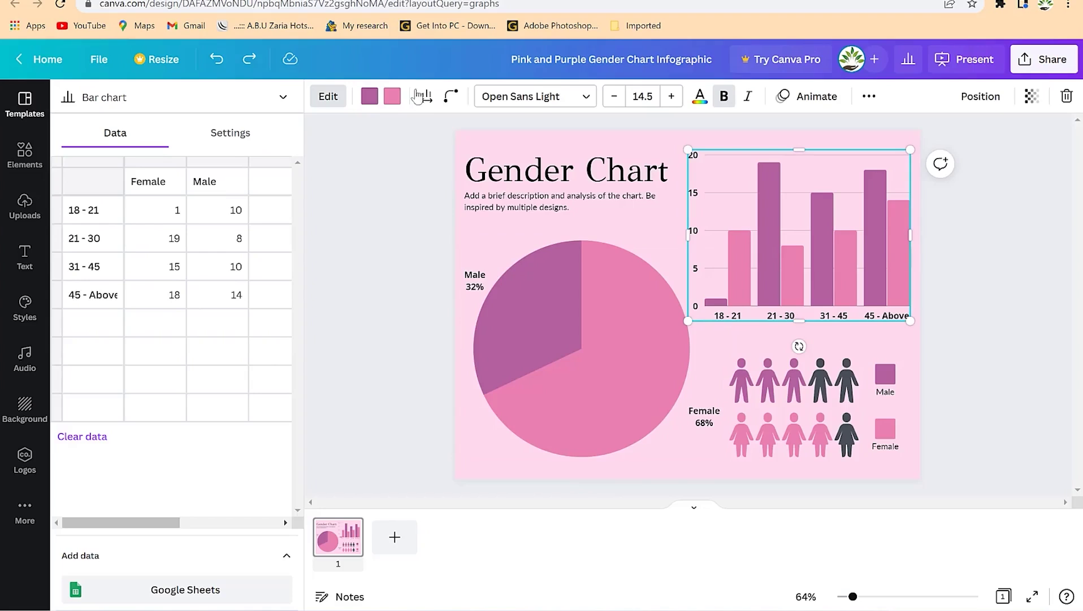
{"action": "left_click", "coordinate": [391, 100]}
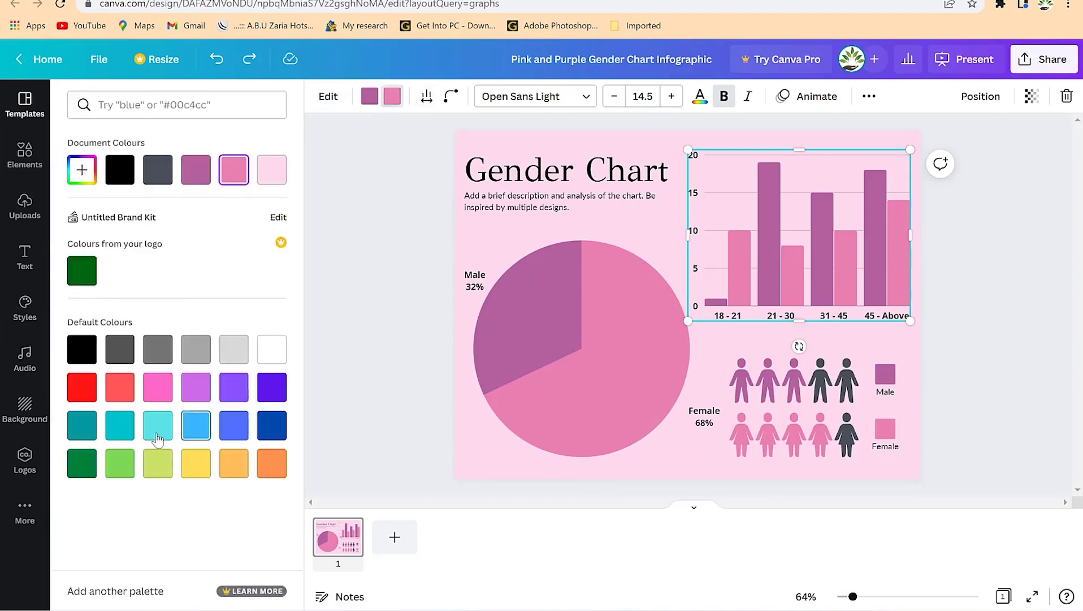
{"action": "left_click", "coordinate": [267, 437]}
{"action": "key", "text": "Escape"}
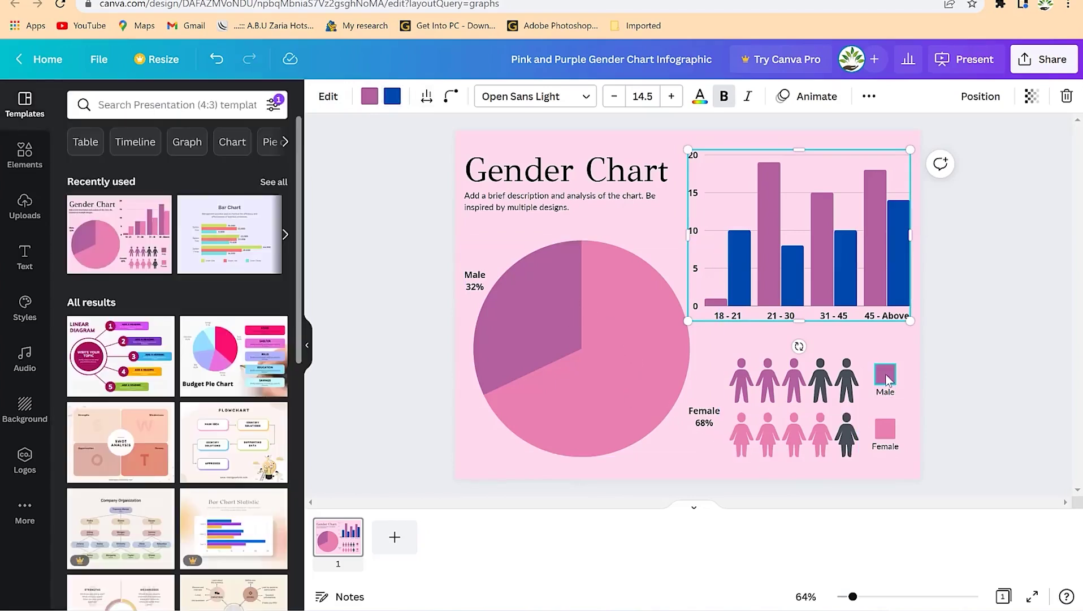
Make the pie's larger Female slice the dark blue document colour.
{"action": "left_click", "coordinate": [670, 358]}
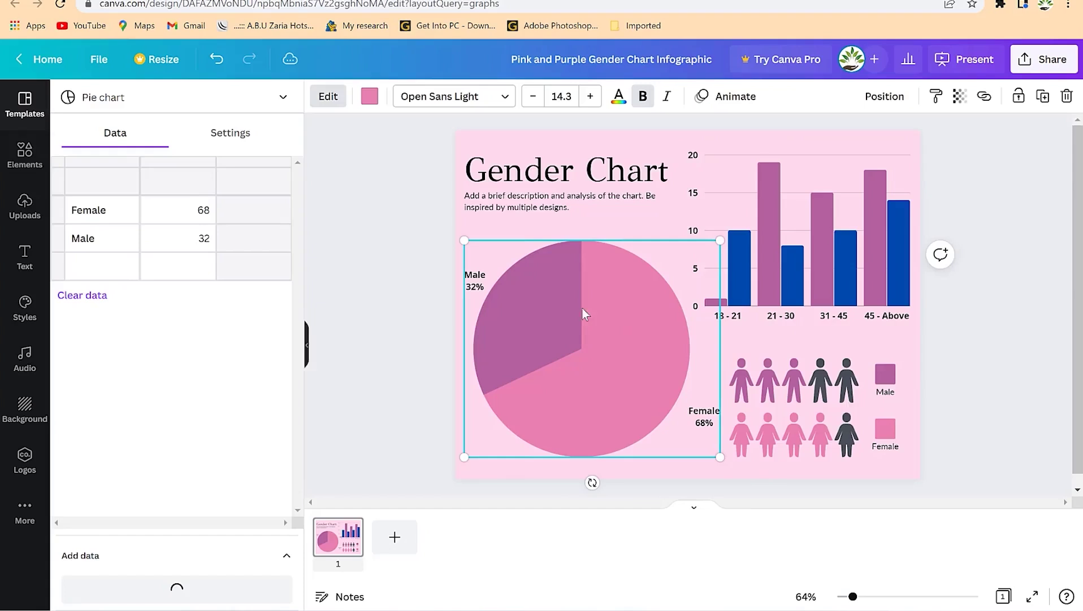
{"action": "left_click", "coordinate": [371, 98]}
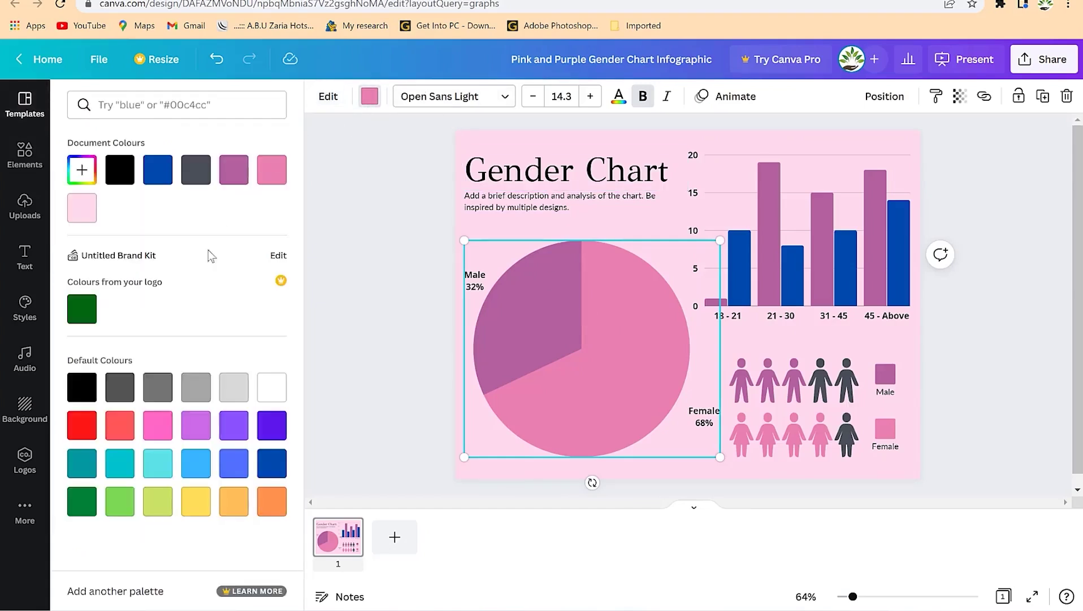
{"action": "left_click", "coordinate": [156, 176]}
{"action": "key", "text": "Escape"}
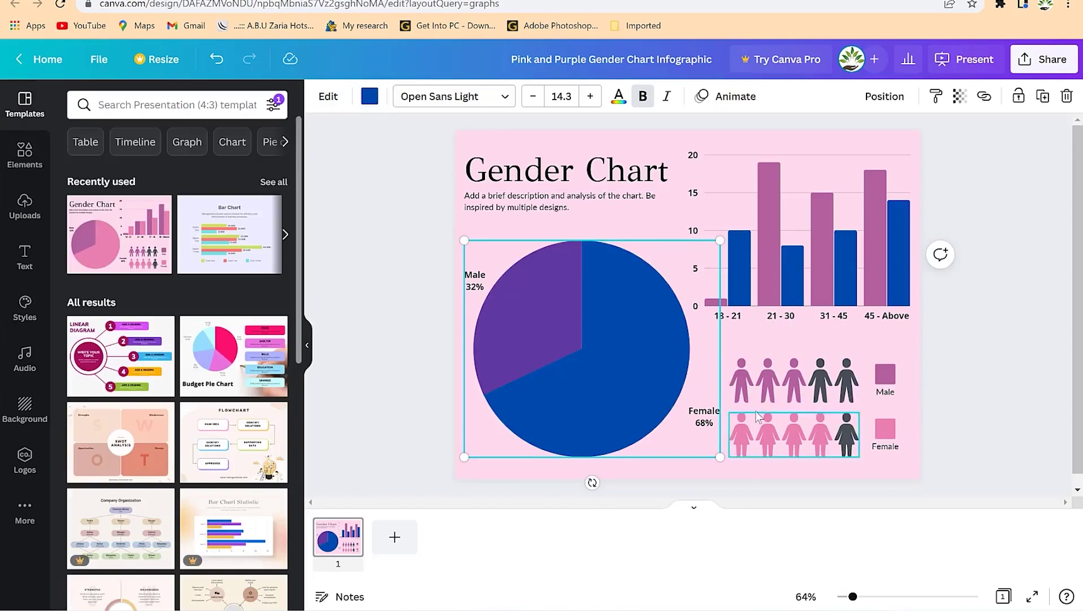
{"action": "left_click", "coordinate": [590, 182]}
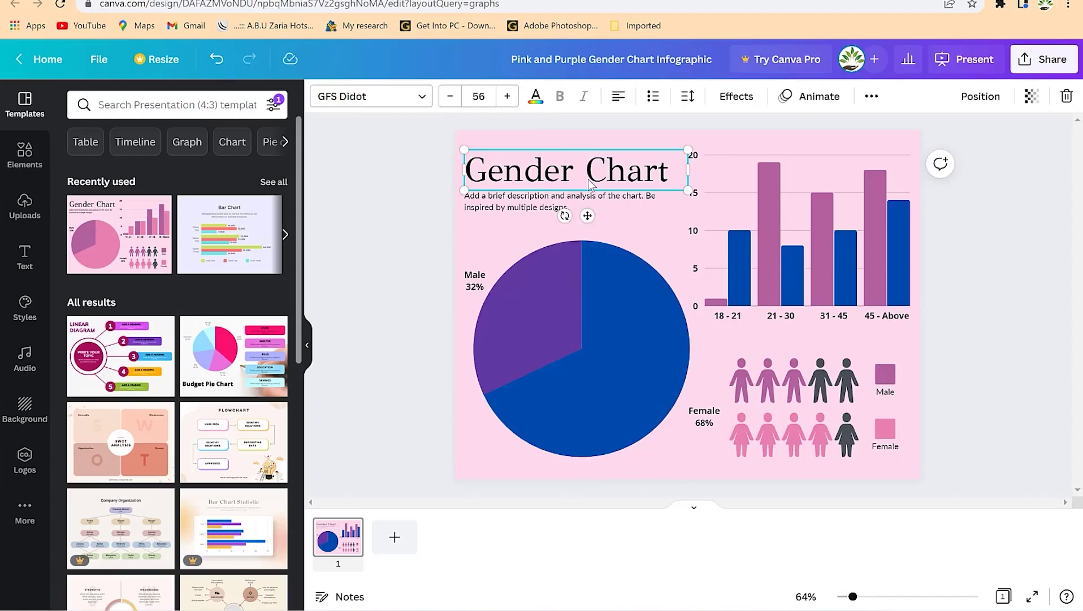
Change the Gender Chart heading text to 'Gender variation'.
{"action": "key", "text": "ctrl+a"}
{"action": "double_click", "coordinate": [572, 171]}
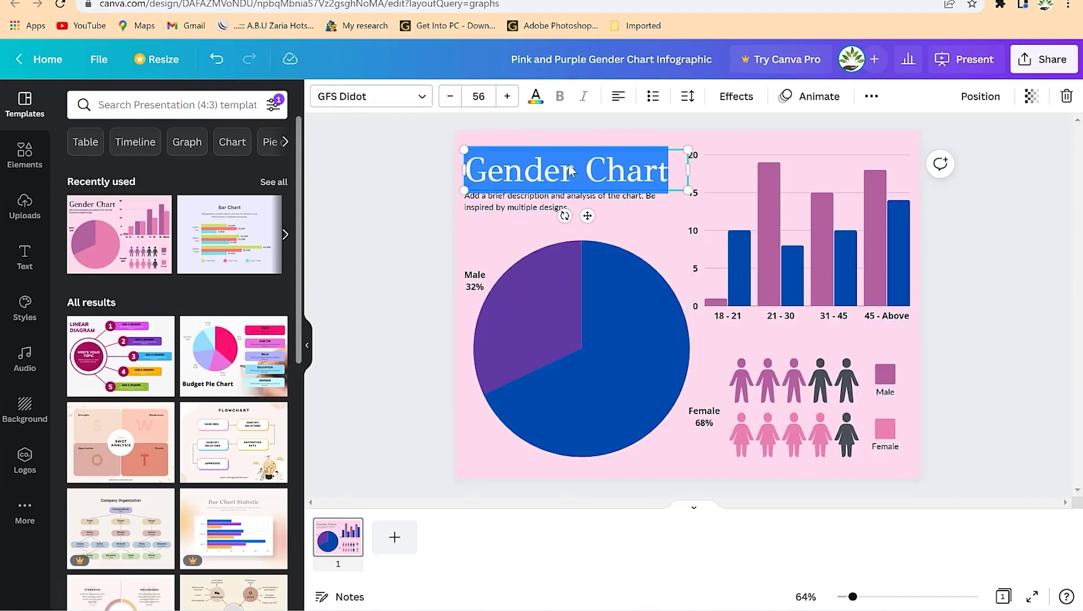
{"action": "type", "text": "Gender variation"}
Reduce the heading font size to 52 so it sits on one line.
{"action": "key", "text": "ctrl+a"}
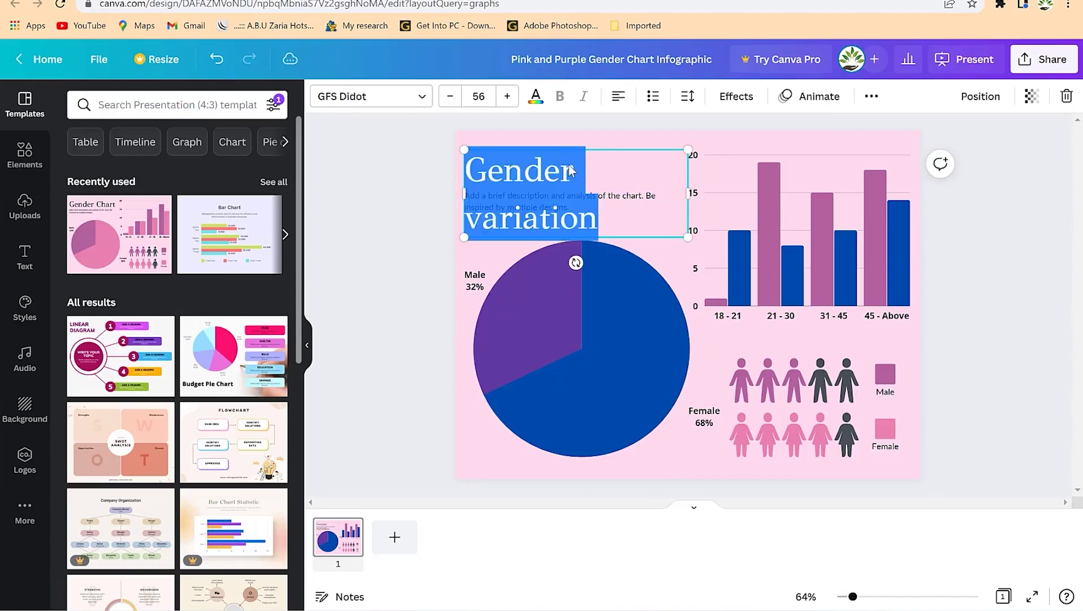
{"action": "left_click", "coordinate": [450, 97]}
{"action": "left_click", "coordinate": [450, 96]}
{"action": "left_click", "coordinate": [450, 96]}
{"action": "left_click", "coordinate": [450, 96]}
{"action": "left_click", "coordinate": [449, 96]}
{"action": "left_click", "coordinate": [450, 96]}
{"action": "left_click", "coordinate": [450, 97]}
{"action": "left_click", "coordinate": [882, 249]}
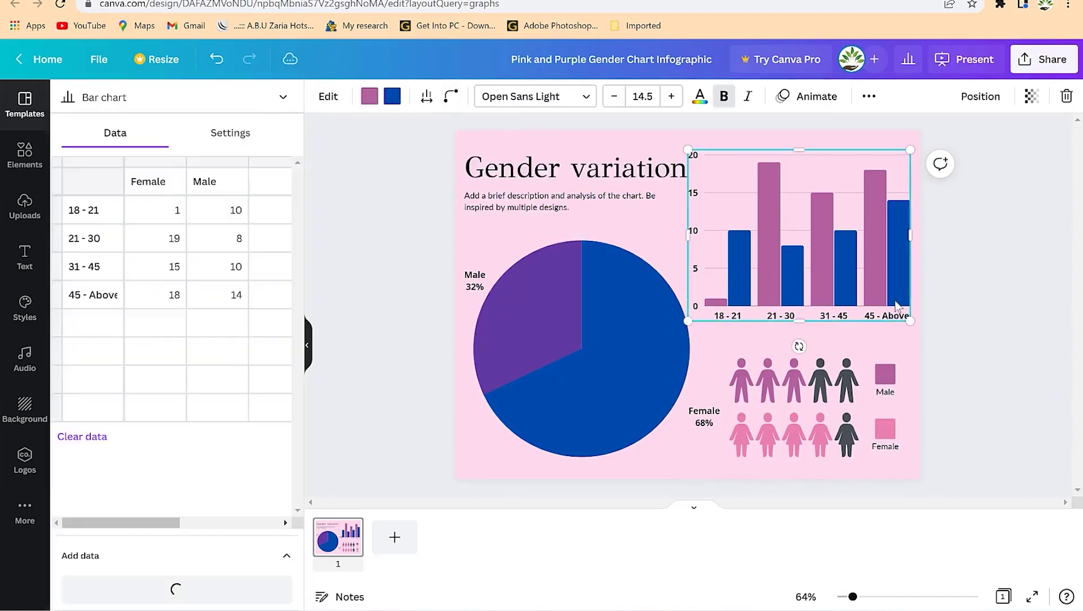
{"action": "left_click", "coordinate": [1052, 304]}
{"action": "left_click", "coordinate": [474, 232]}
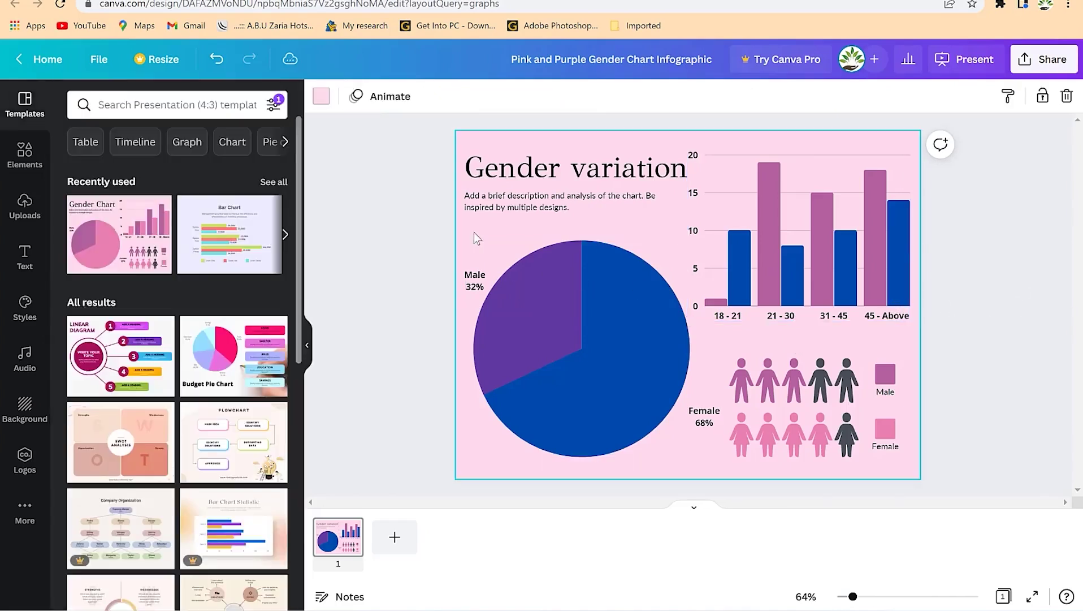
Set the Gender variation page background colour to white.
{"action": "left_click", "coordinate": [321, 96]}
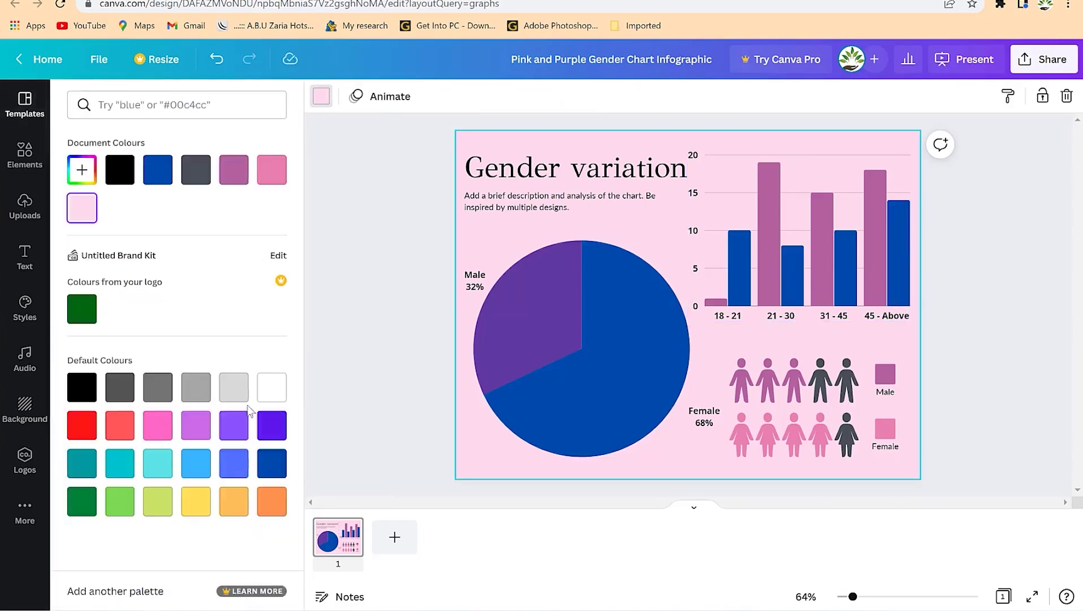
{"action": "left_click", "coordinate": [272, 388]}
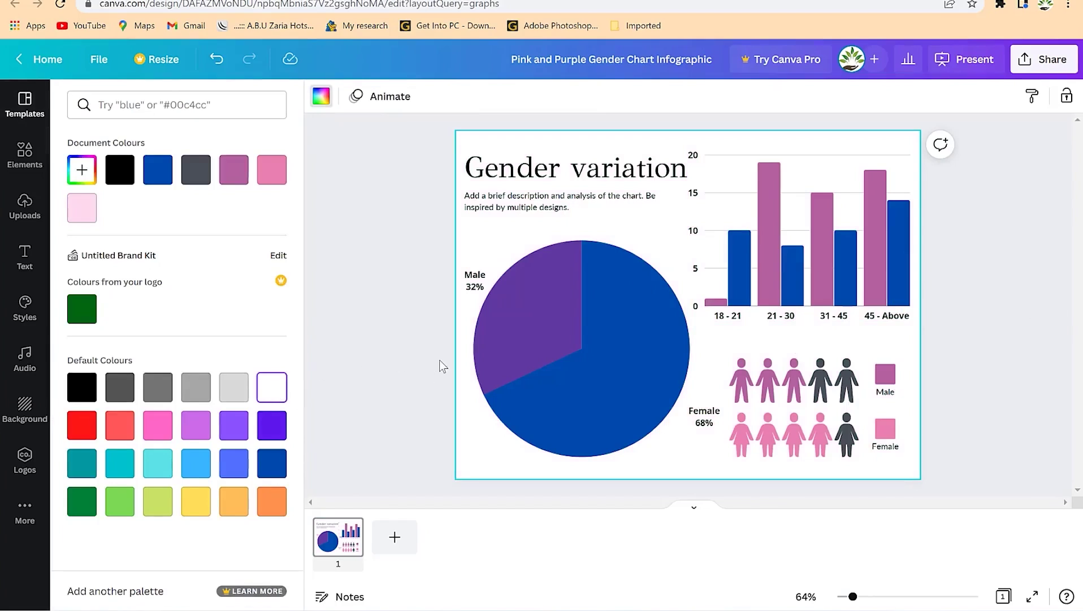
{"action": "left_click", "coordinate": [440, 360]}
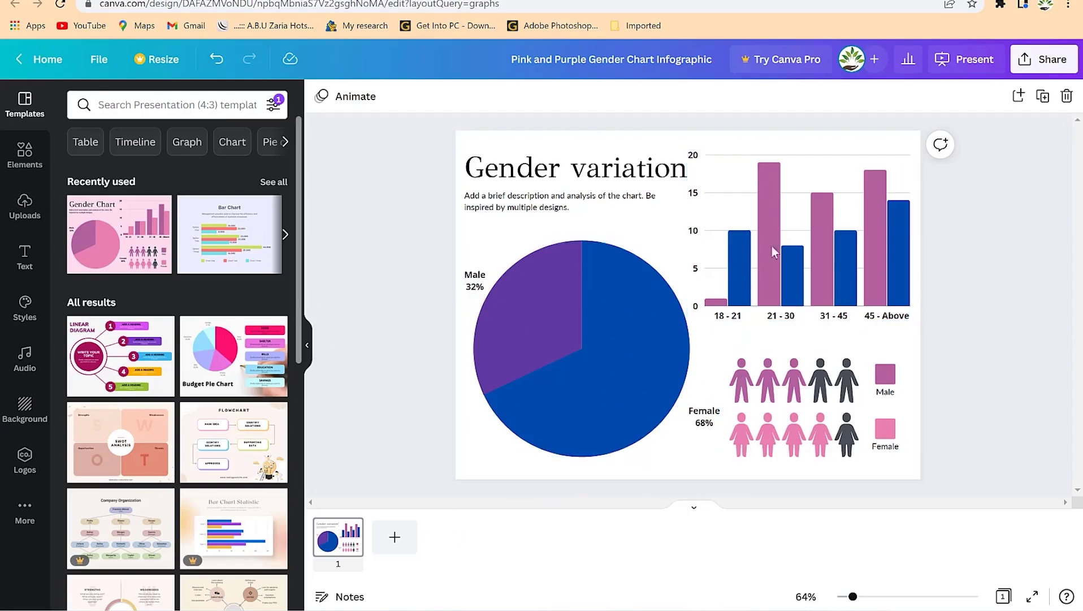
Return to the graphs template search results listing Flowchart, KPI Social Media and Process Diagram.
{"action": "left_click", "coordinate": [760, 285]}
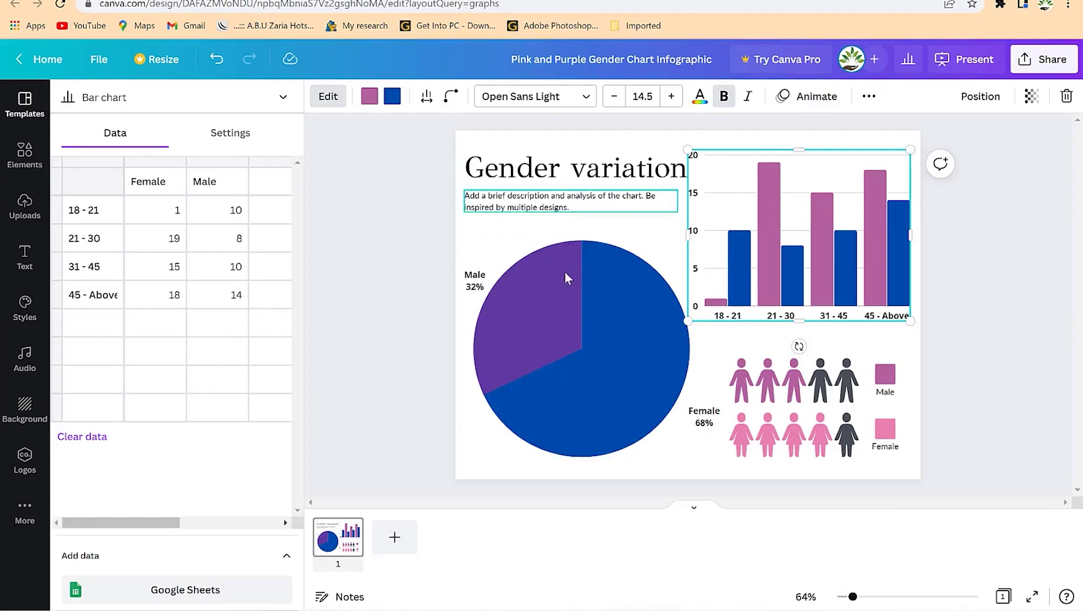
{"action": "left_click", "coordinate": [567, 1]}
{"action": "scroll", "coordinate": [564, 309], "scroll_direction": "down", "scroll_amount": 3}
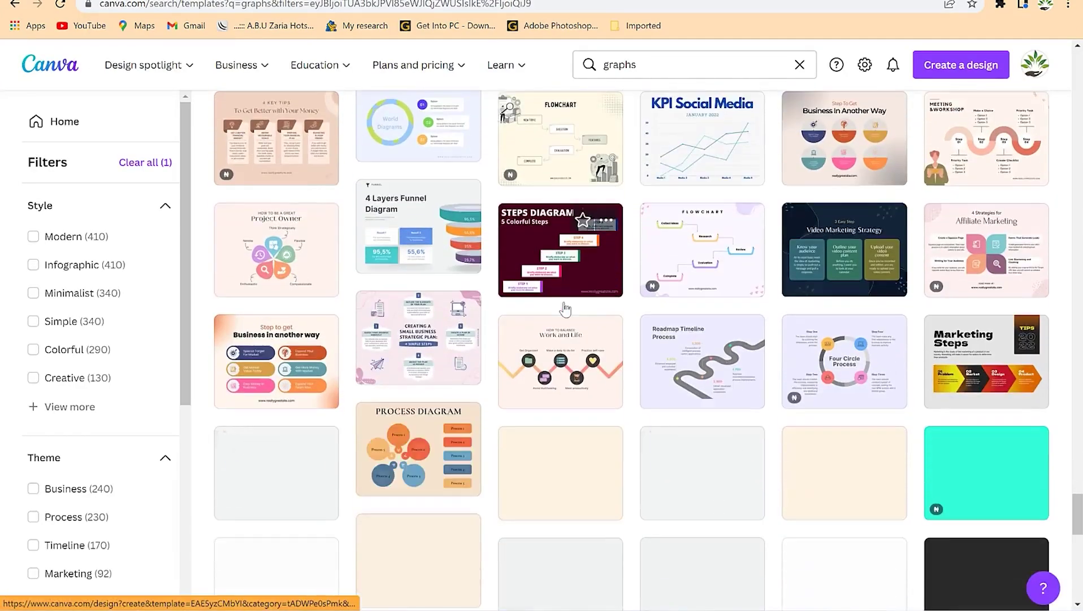
{"action": "scroll", "coordinate": [564, 308], "scroll_direction": "up", "scroll_amount": 2}
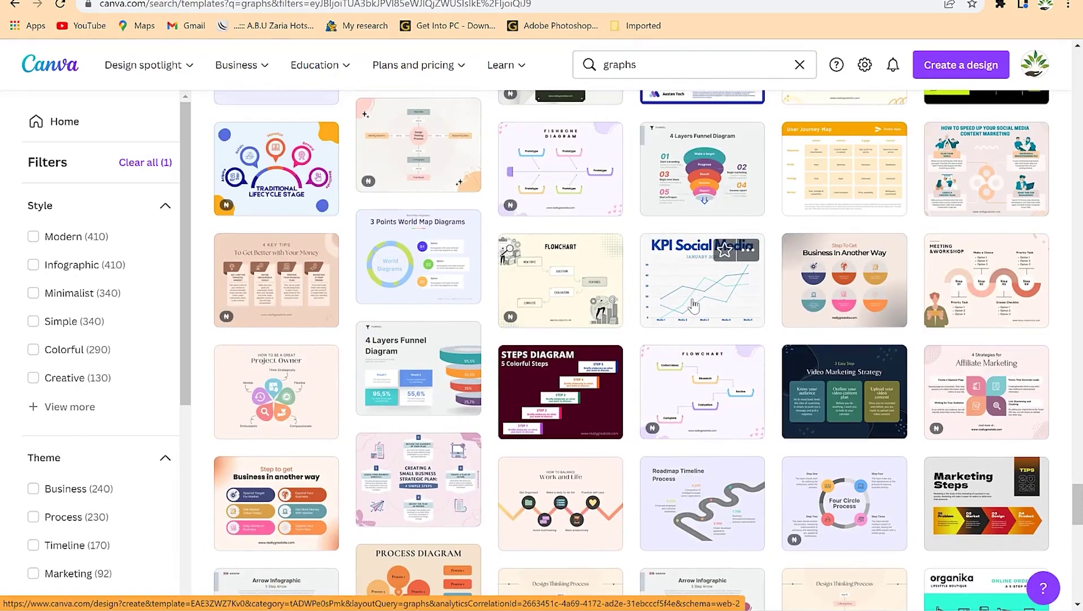
Open the Blue KPI Social Media template and retitle it 'Marketing report'.
{"action": "left_click", "coordinate": [699, 295]}
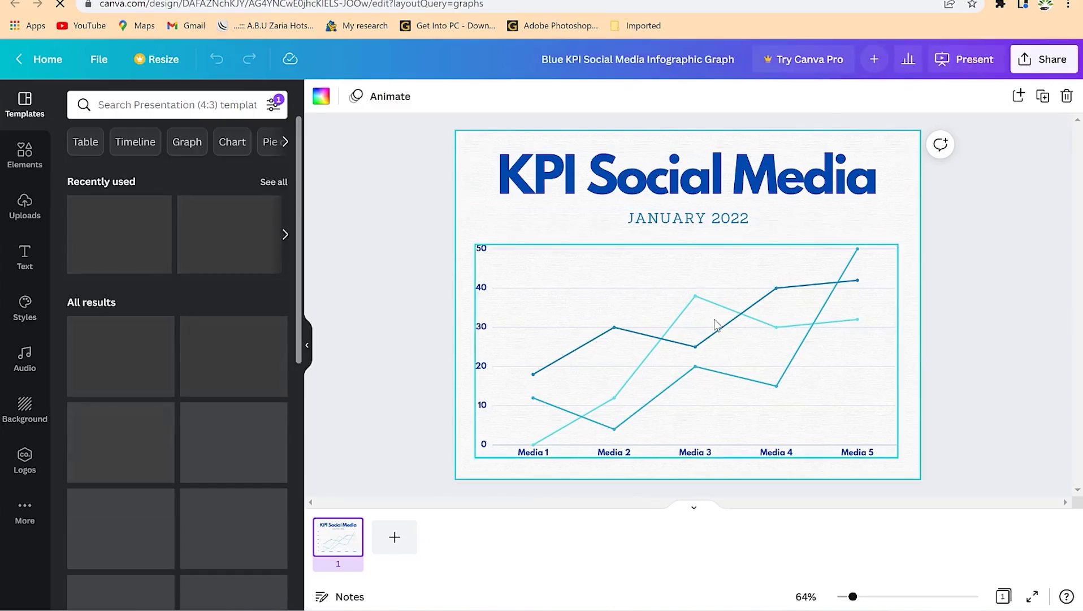
{"action": "double_click", "coordinate": [658, 180]}
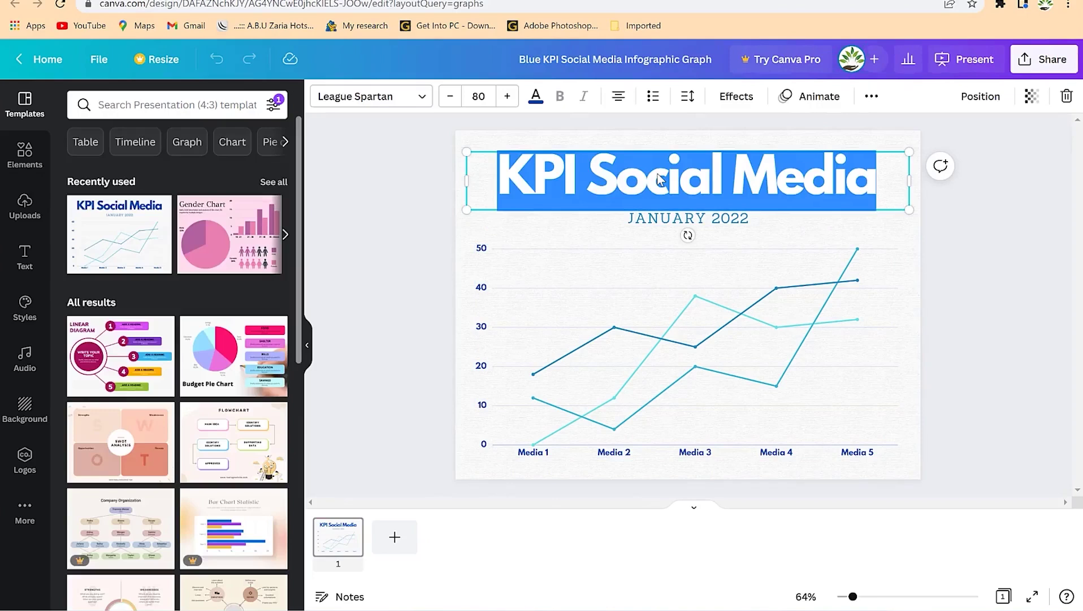
{"action": "type", "text": "Marketing report"}
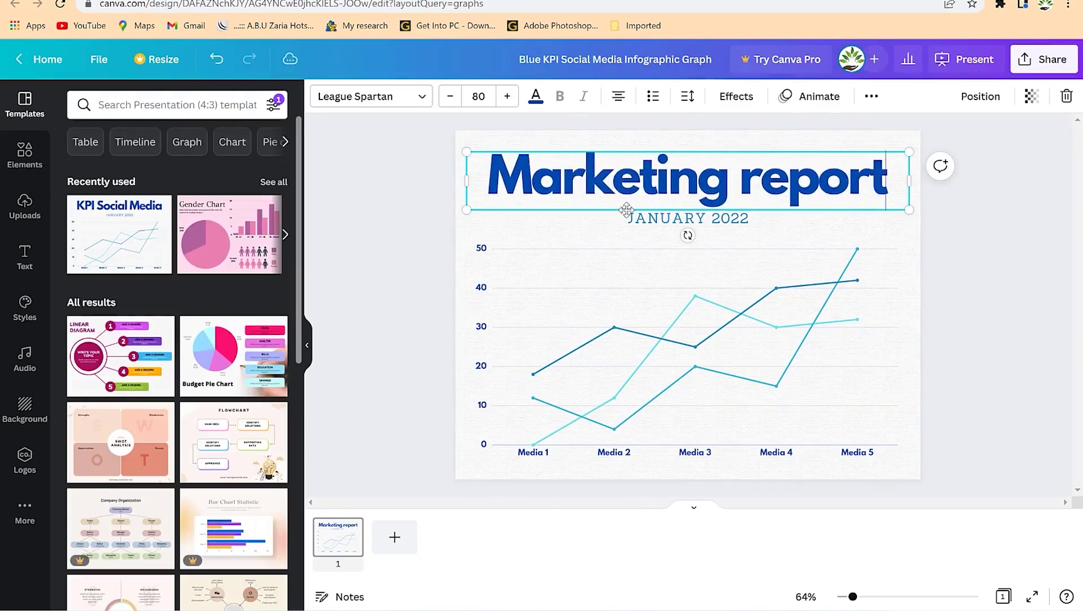
{"action": "left_click", "coordinate": [758, 321]}
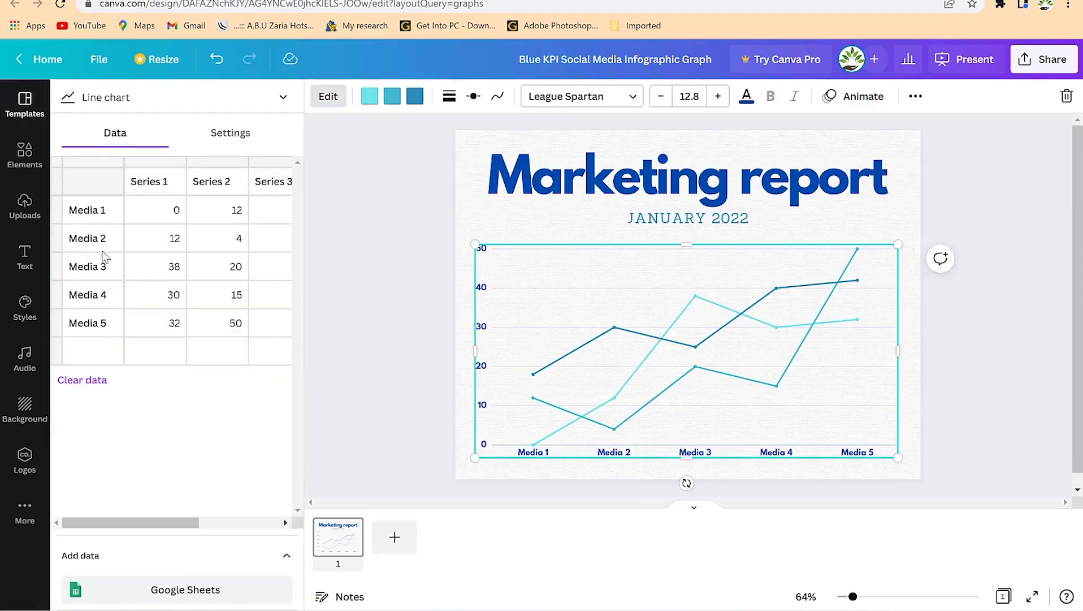
In the line chart's data table, set Series 1's Media 3 value to 50.
{"action": "left_click", "coordinate": [153, 190]}
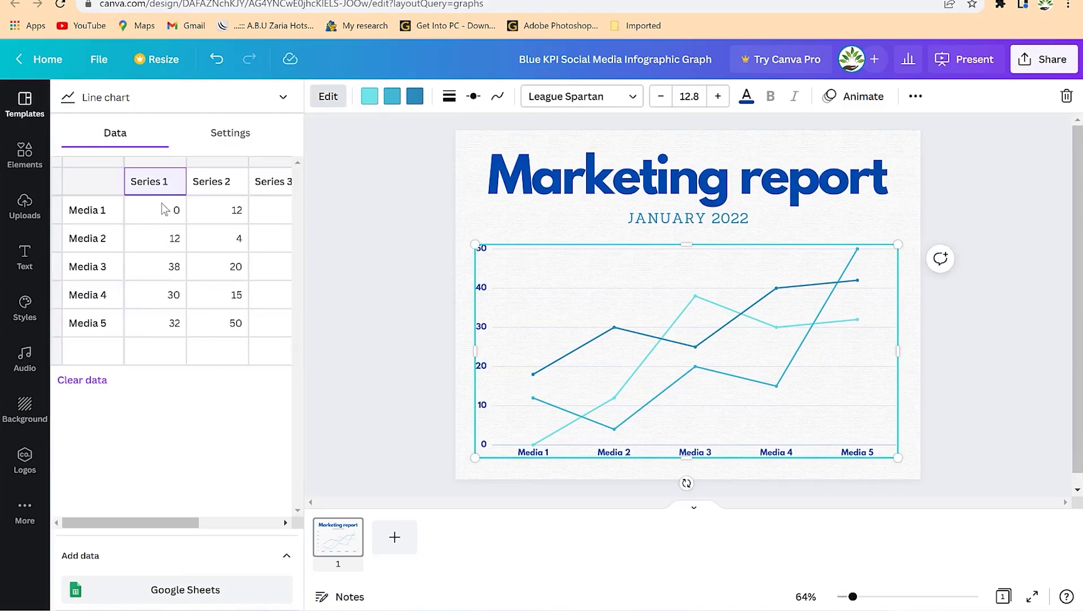
{"action": "left_click", "coordinate": [160, 298]}
{"action": "left_click", "coordinate": [109, 213]}
{"action": "left_click", "coordinate": [218, 210]}
{"action": "left_click", "coordinate": [177, 269]}
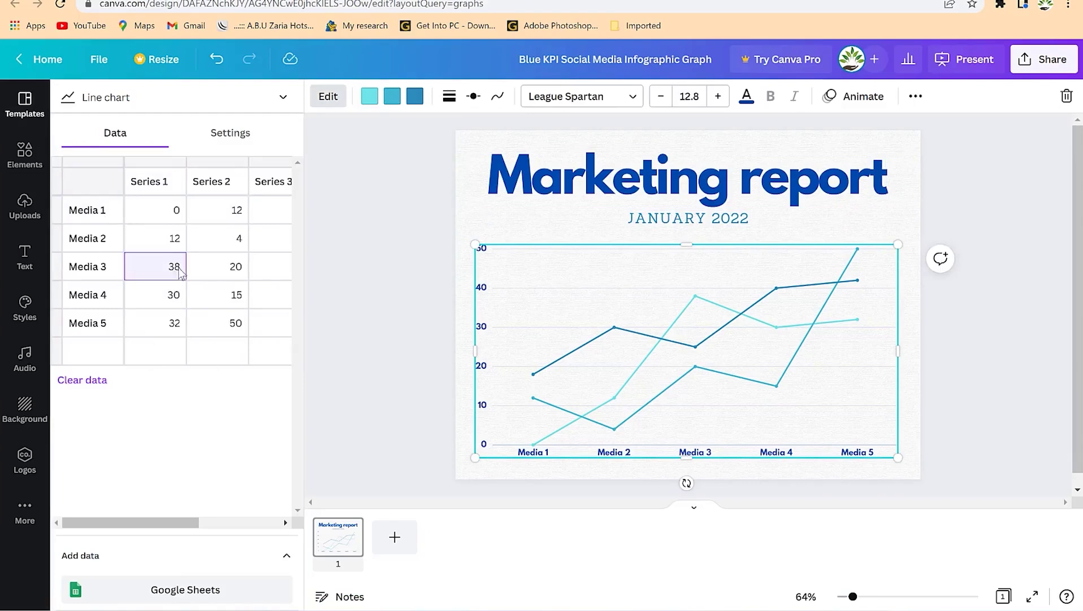
{"action": "type", "text": "50"}
{"action": "key", "text": "Return"}
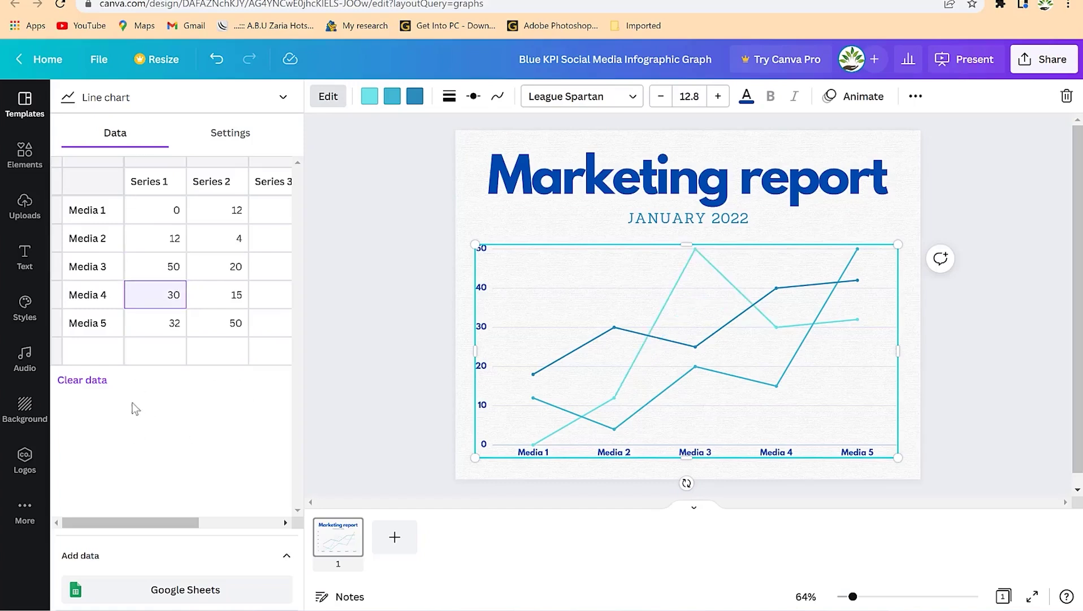
Show a legend on the line chart and keep columns plotted as series.
{"action": "left_click", "coordinate": [226, 137]}
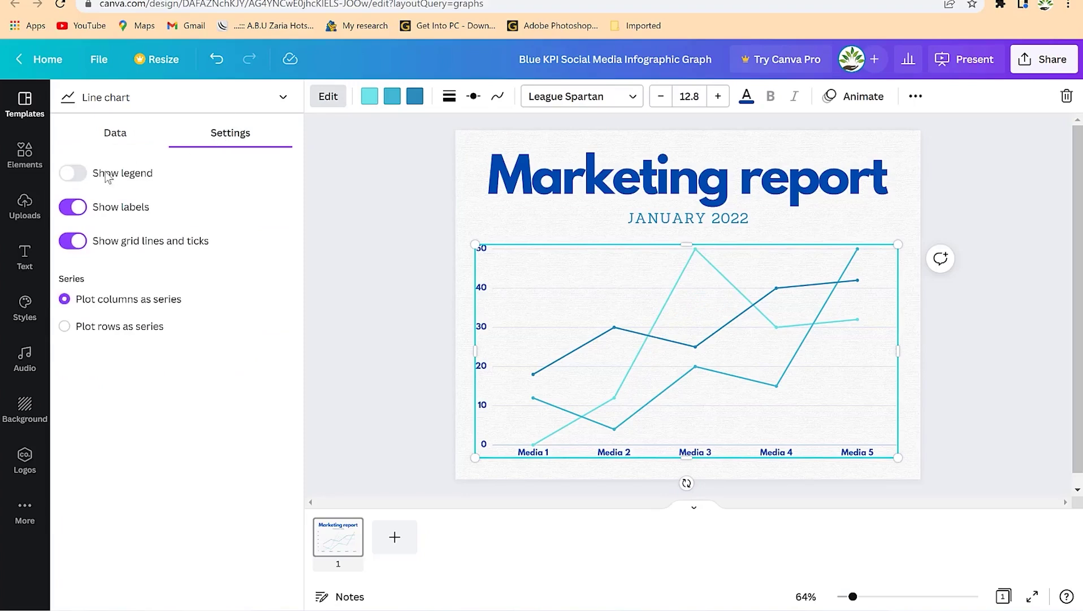
{"action": "left_click", "coordinate": [77, 174]}
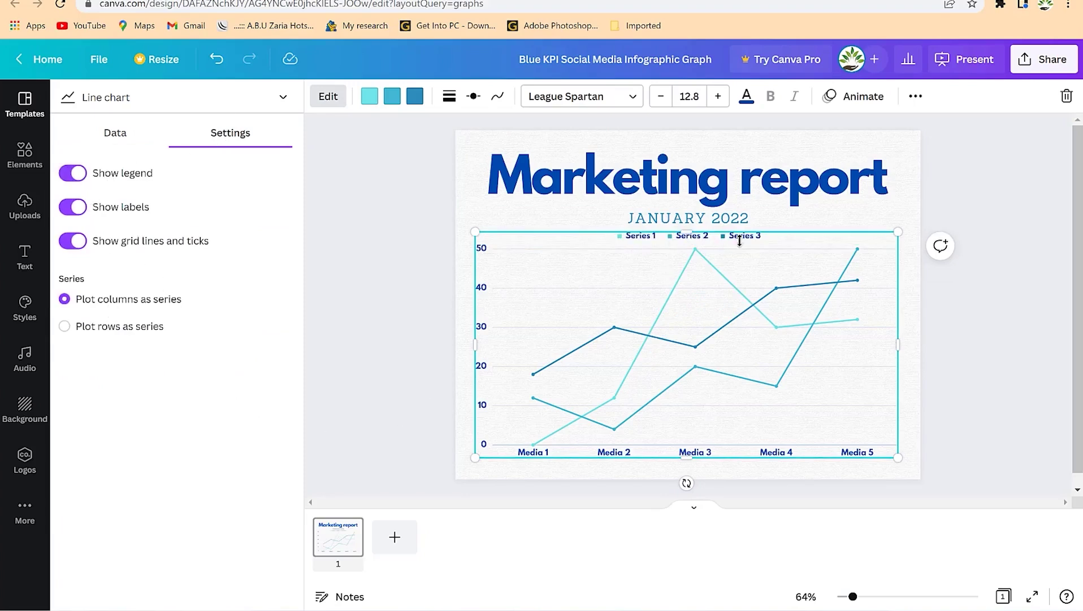
{"action": "left_click", "coordinate": [97, 328]}
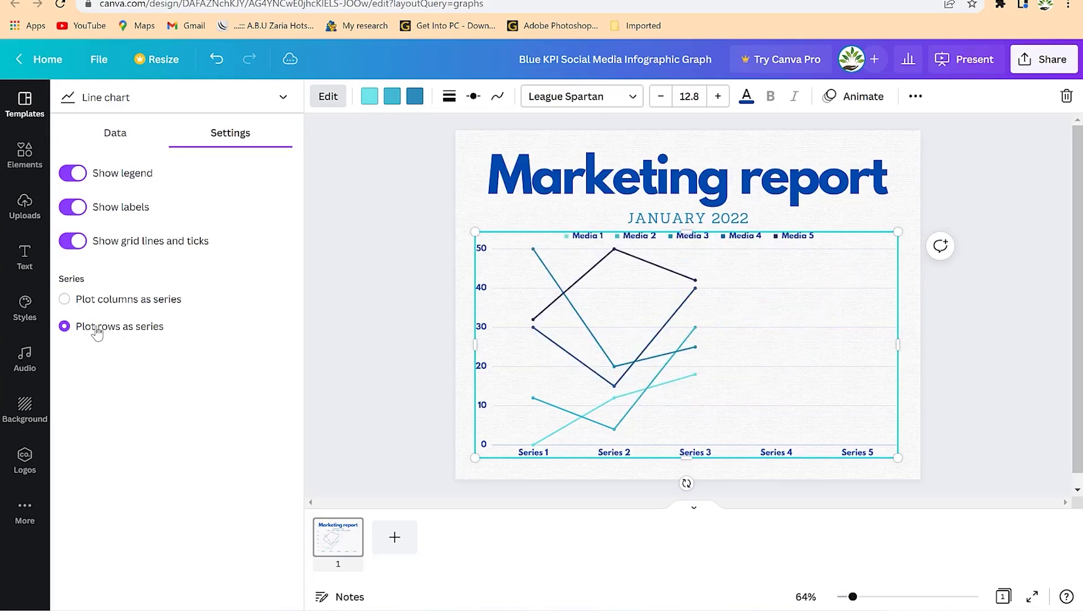
{"action": "left_click", "coordinate": [93, 301]}
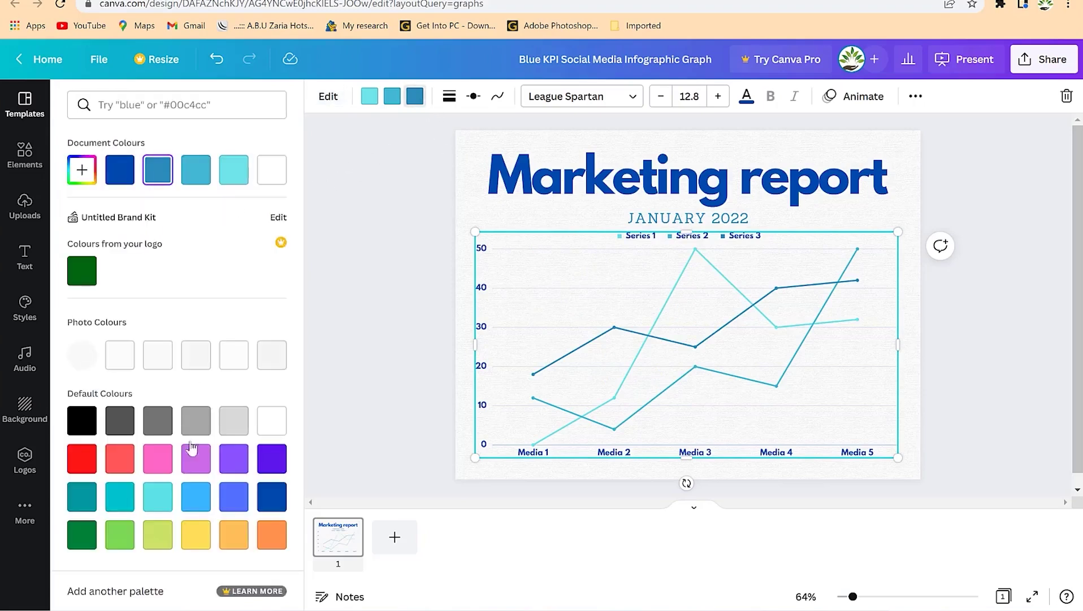
Colour the Series 3 line orange and the Series 2 line purple.
{"action": "left_click", "coordinate": [274, 544]}
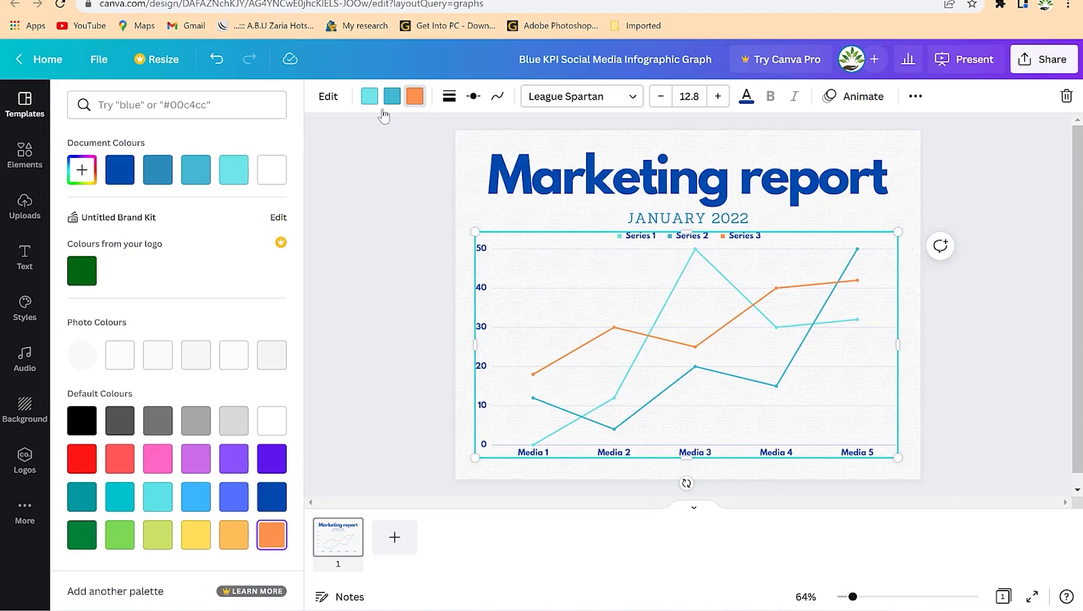
{"action": "left_click", "coordinate": [388, 106]}
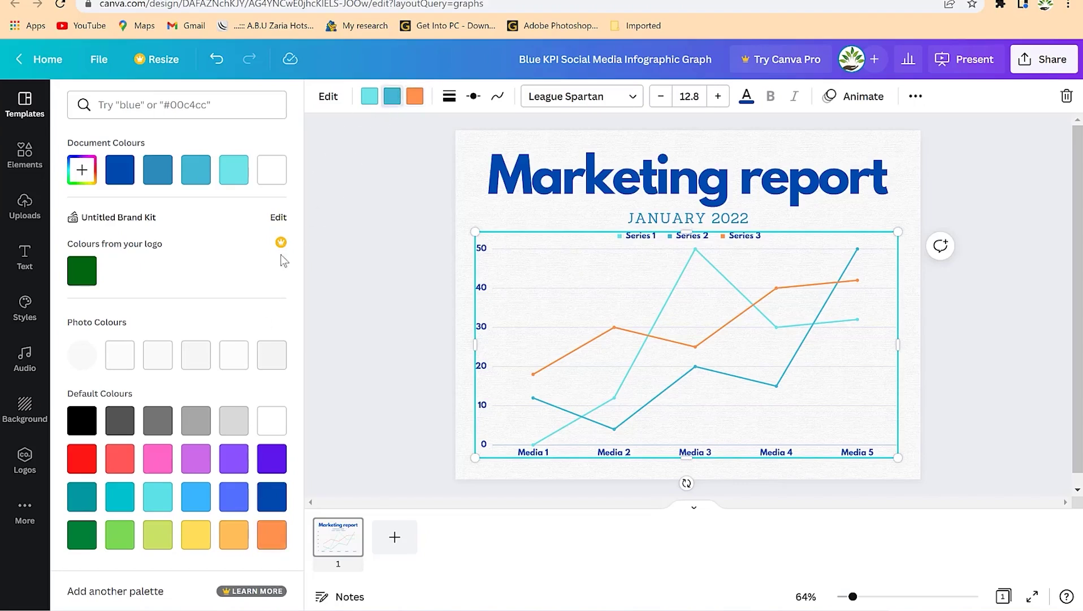
{"action": "left_click", "coordinate": [235, 460]}
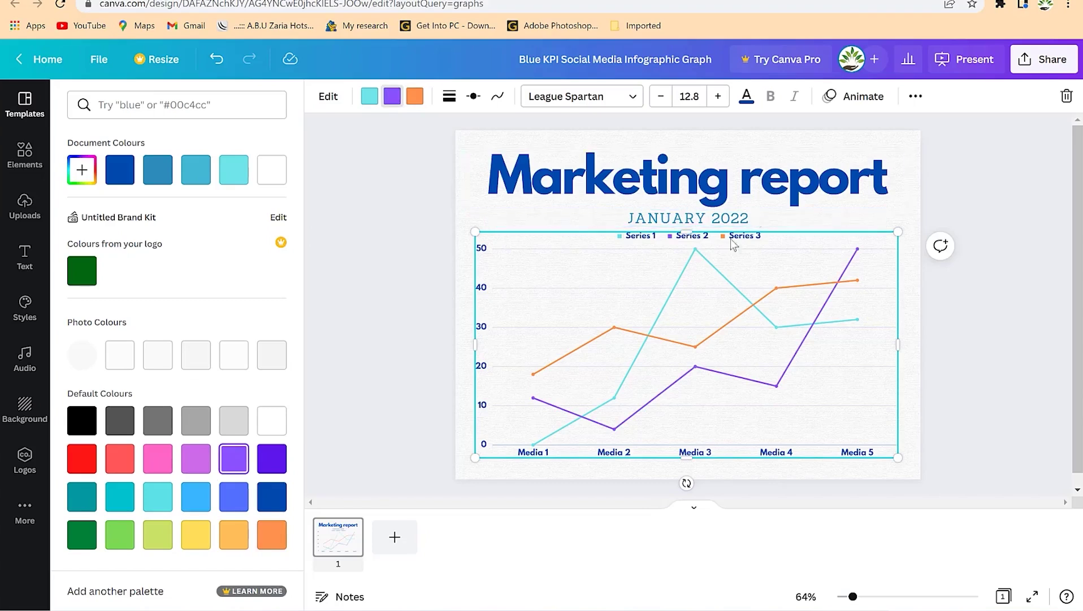
Make the Marketing report page background yellow.
{"action": "left_click", "coordinate": [466, 140]}
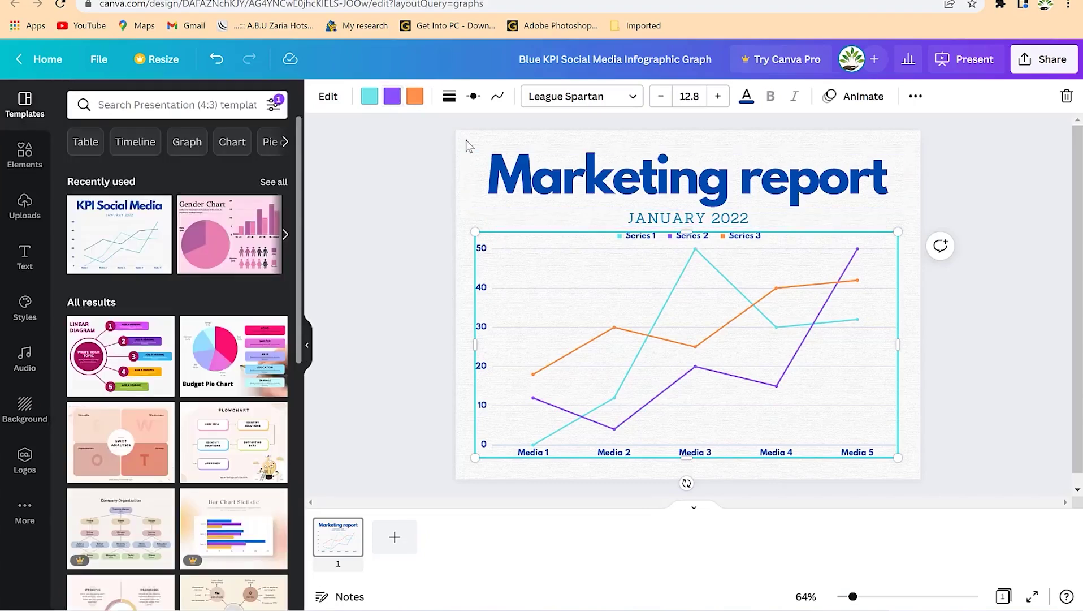
{"action": "left_click", "coordinate": [321, 96]}
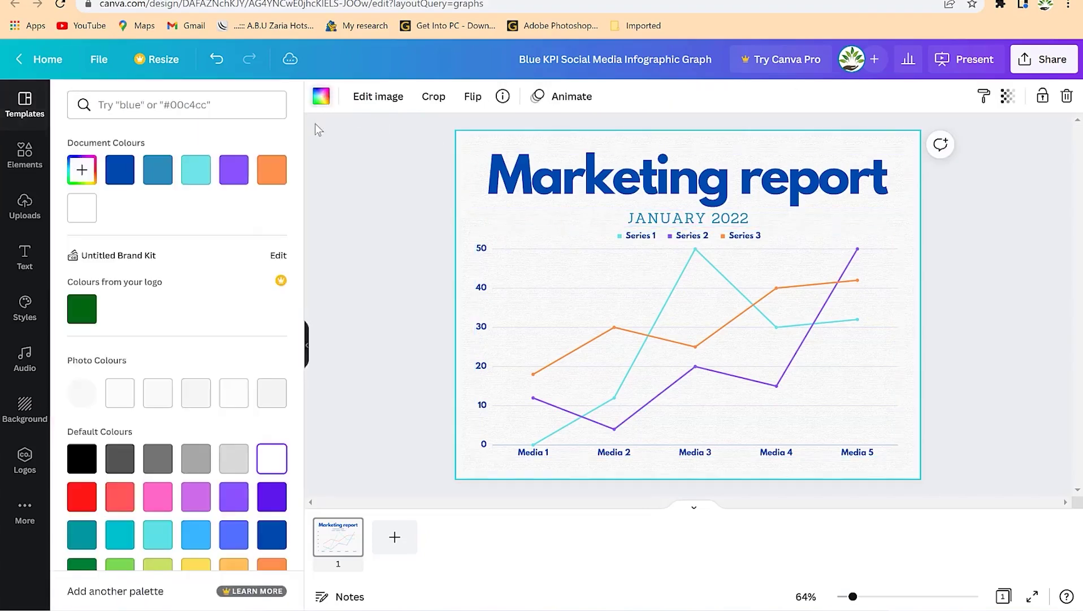
{"action": "left_click", "coordinate": [231, 474]}
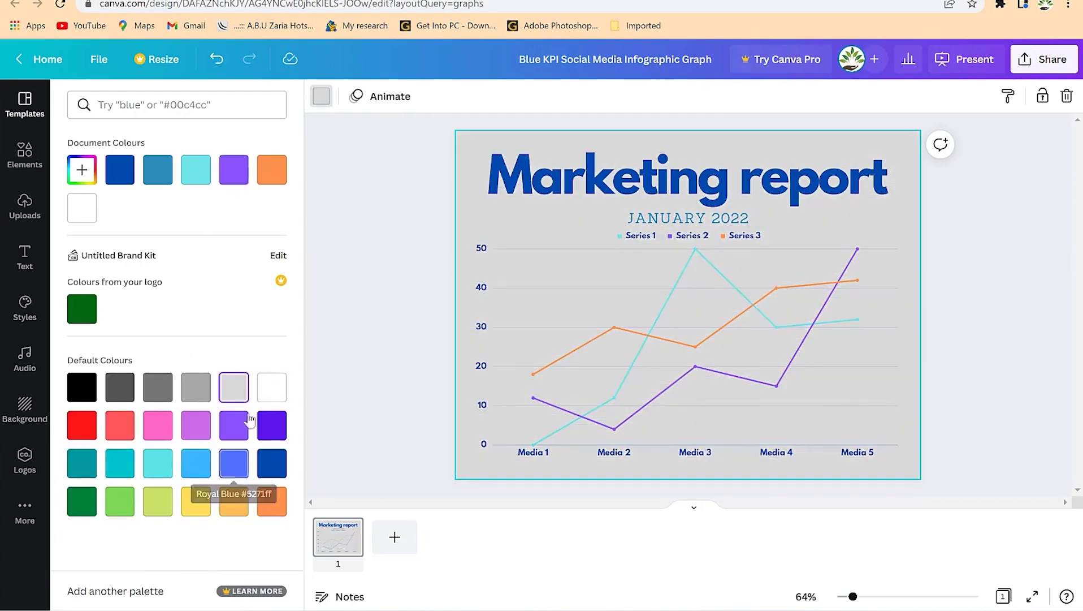
{"action": "left_click", "coordinate": [201, 503]}
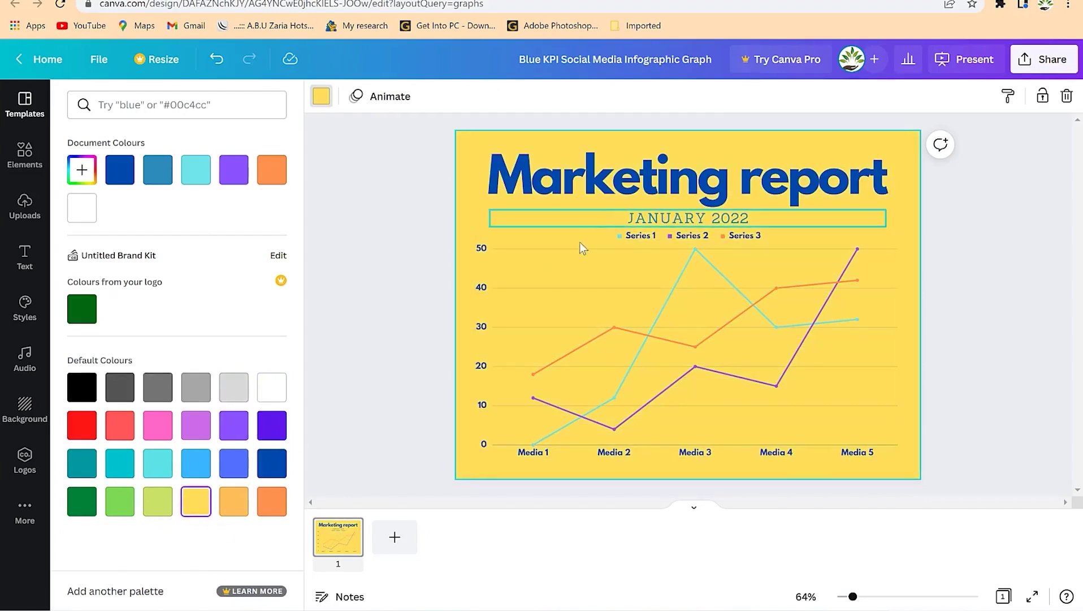
{"action": "left_click", "coordinate": [1065, 62]}
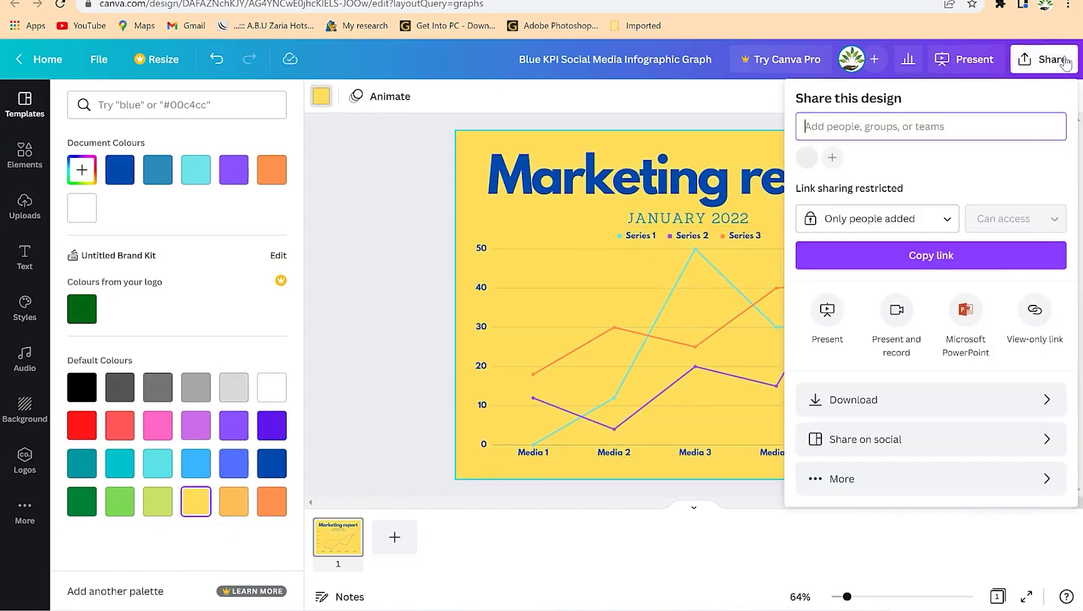
Download the Marketing report design as a PDF Standard file.
{"action": "left_click", "coordinate": [958, 407]}
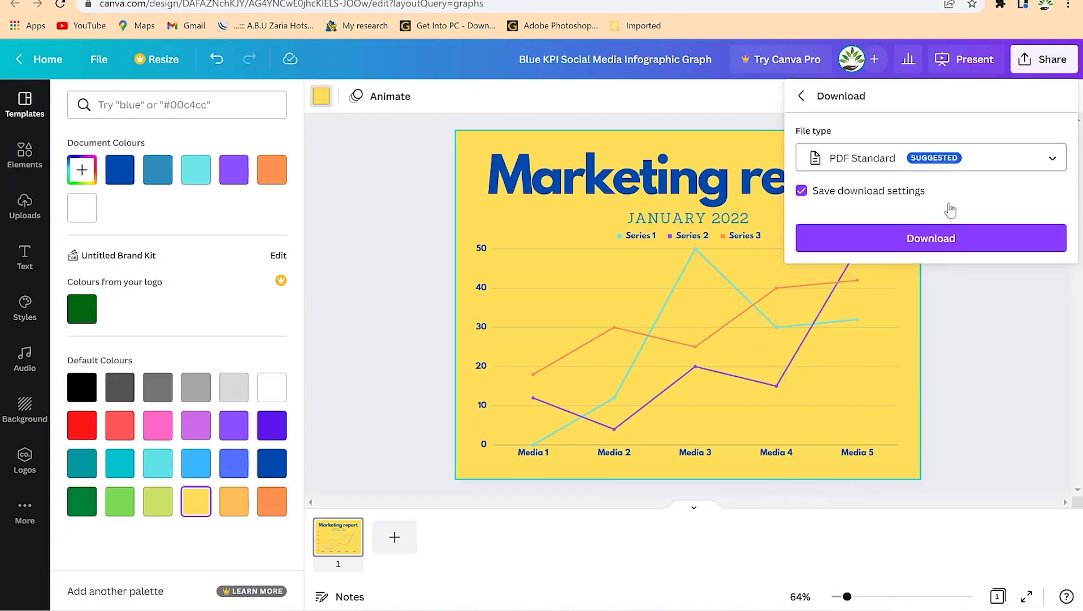
{"action": "left_click", "coordinate": [931, 237]}
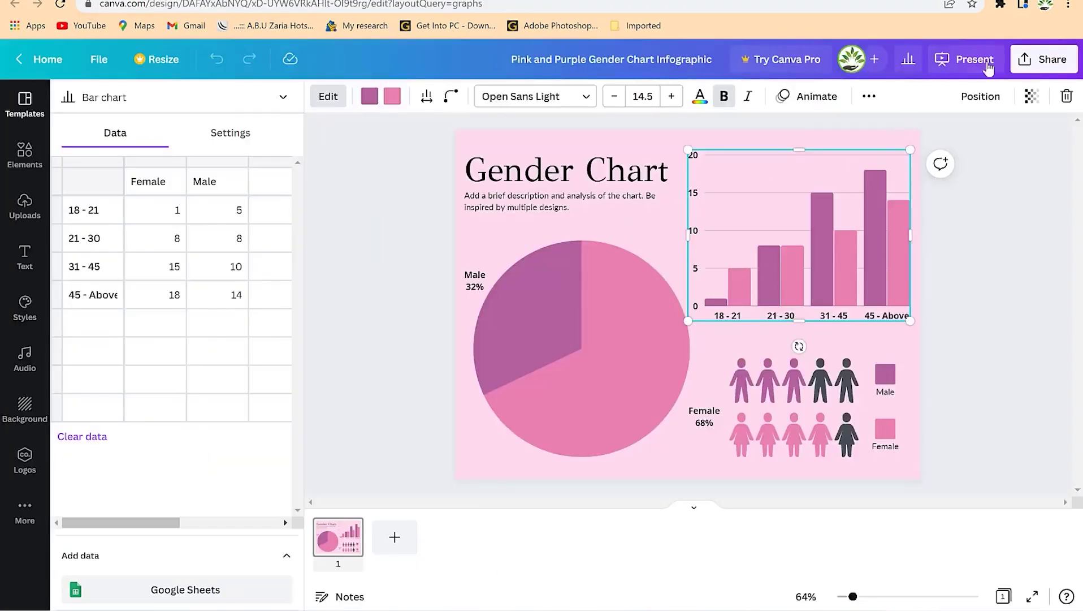
Download the Pink and Purple Gender Chart design as a PNG file.
{"action": "left_click", "coordinate": [1030, 61]}
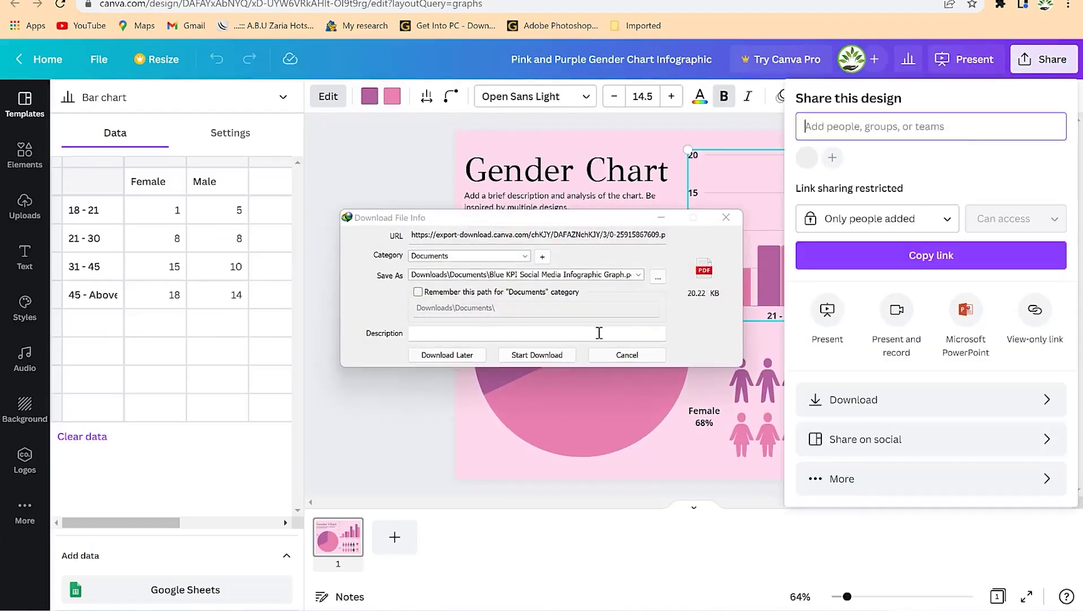
{"action": "left_click", "coordinate": [943, 106]}
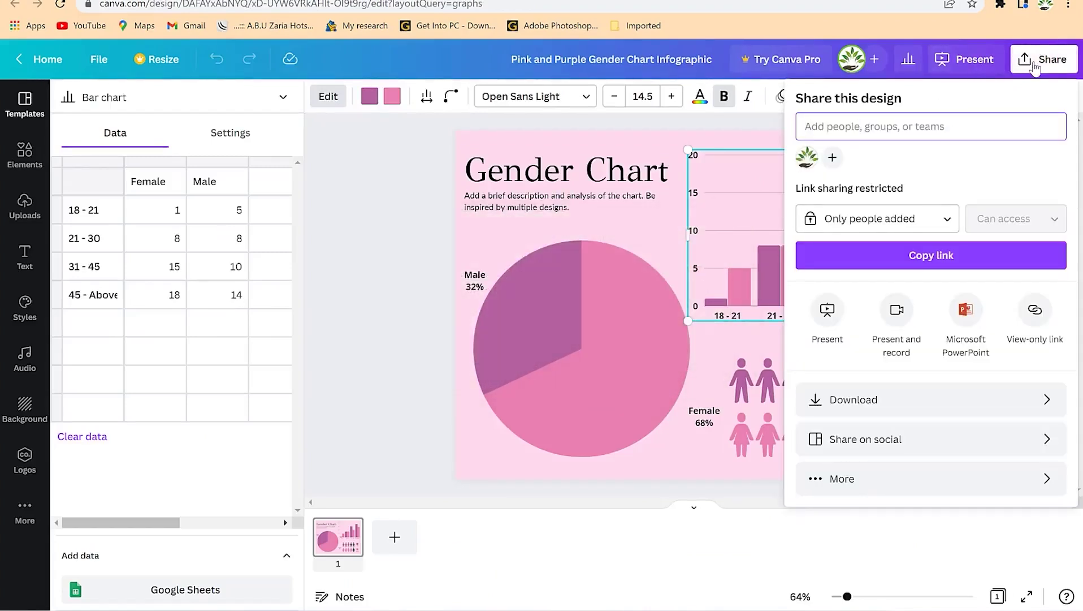
{"action": "left_click", "coordinate": [1034, 67]}
{"action": "left_click", "coordinate": [1043, 60]}
{"action": "left_click", "coordinate": [902, 400]}
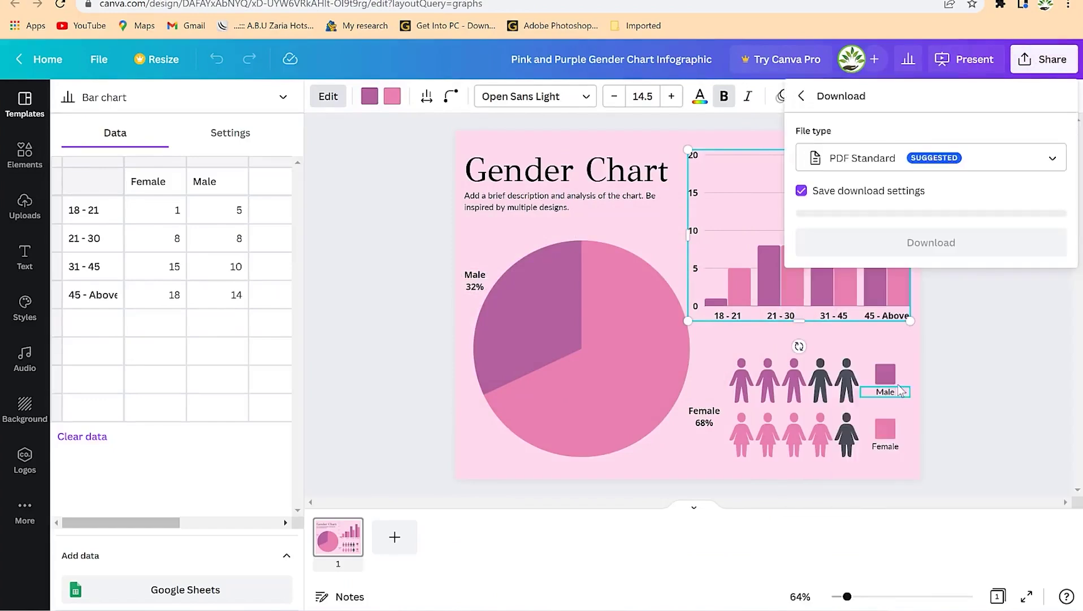
{"action": "left_click", "coordinate": [873, 160]}
{"action": "left_click", "coordinate": [863, 125]}
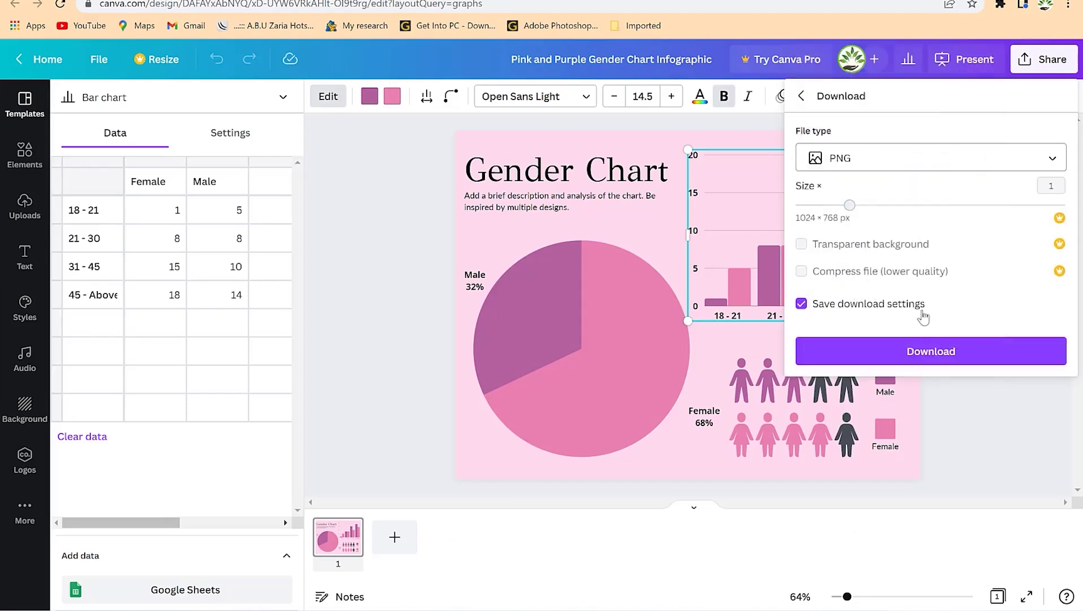
{"action": "left_click", "coordinate": [907, 351]}
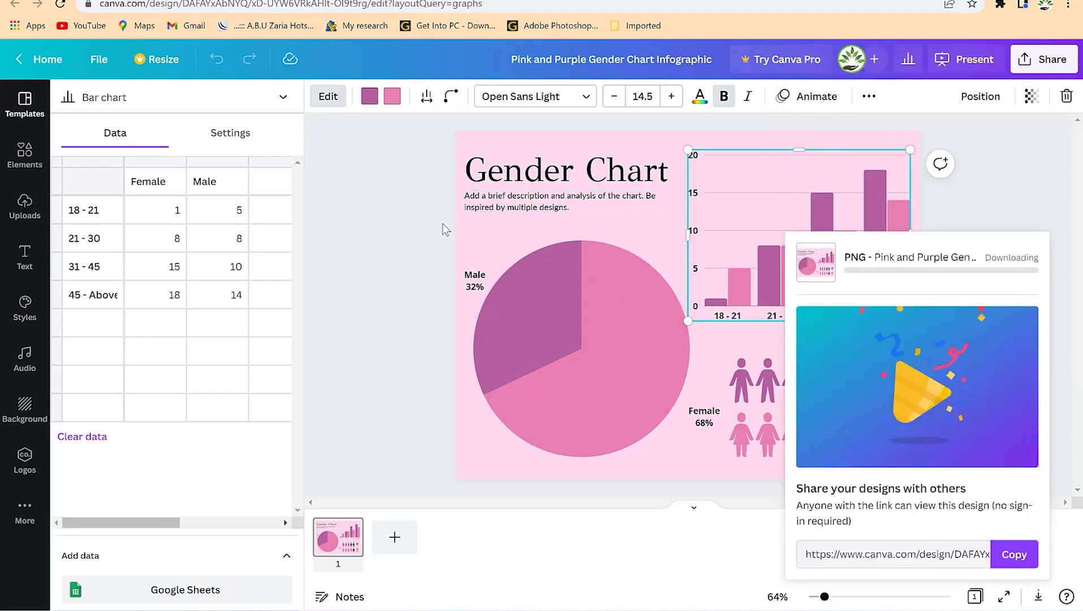
{"action": "key", "text": "alt+Left"}
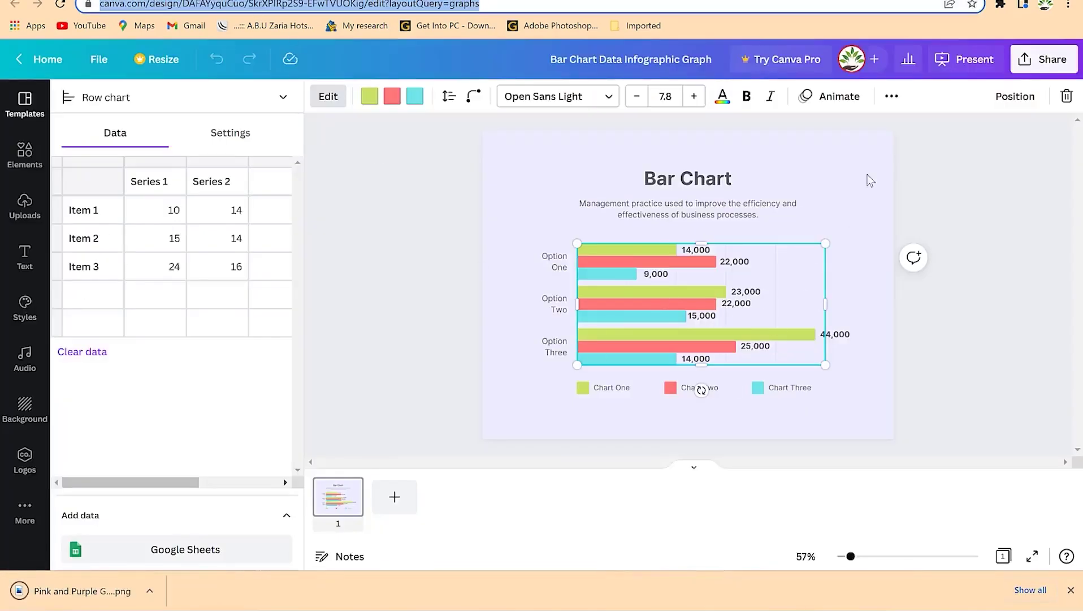
Download the Bar Chart Data Infographic Graph design as a JPG file.
{"action": "left_click", "coordinate": [1044, 58]}
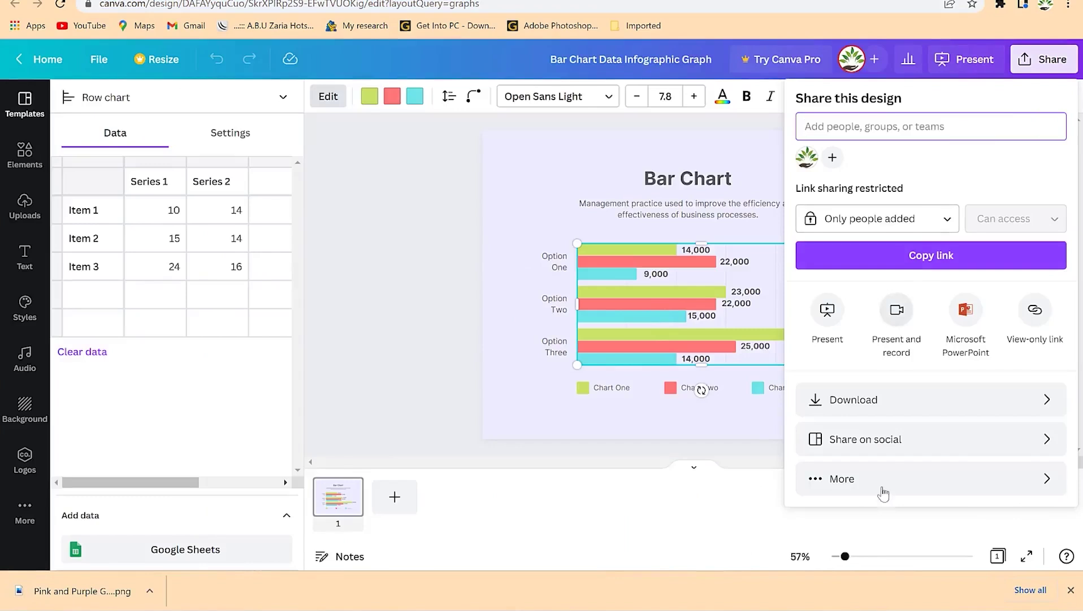
{"action": "left_click", "coordinate": [885, 401]}
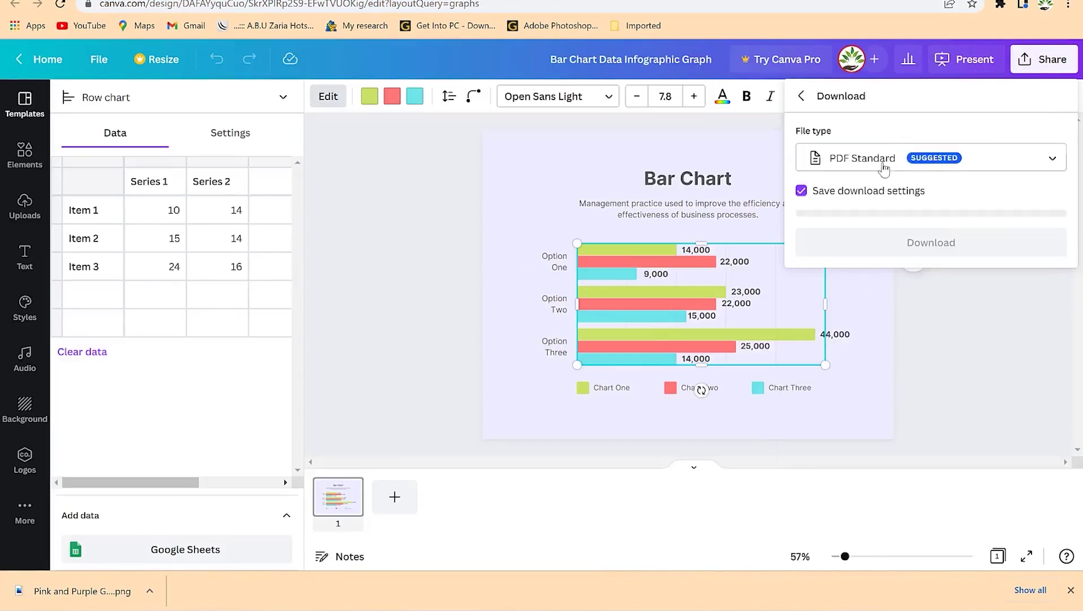
{"action": "left_click", "coordinate": [879, 170]}
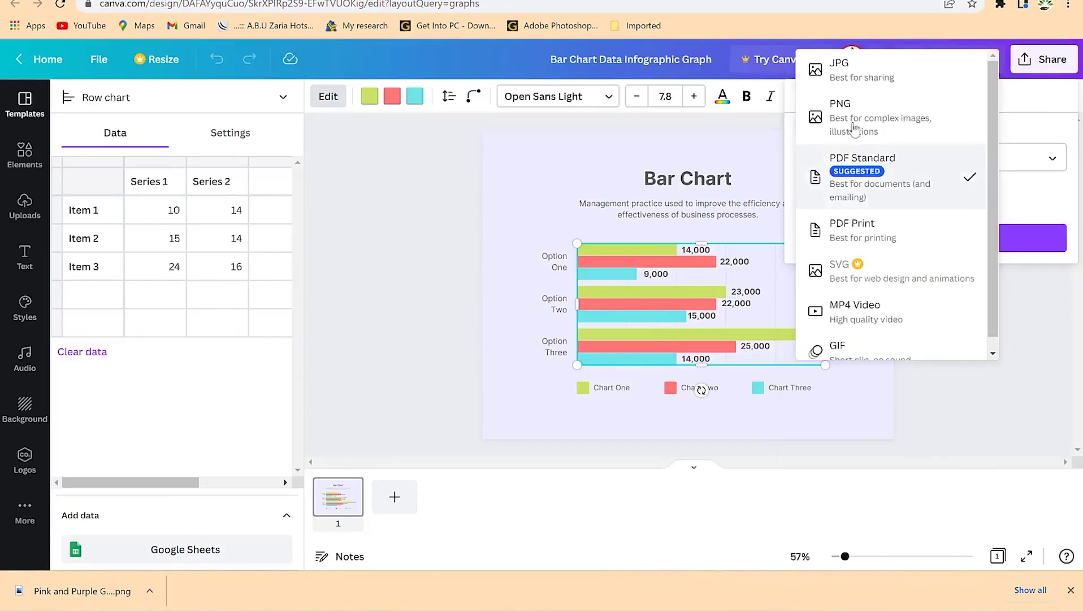
{"action": "left_click", "coordinate": [853, 68]}
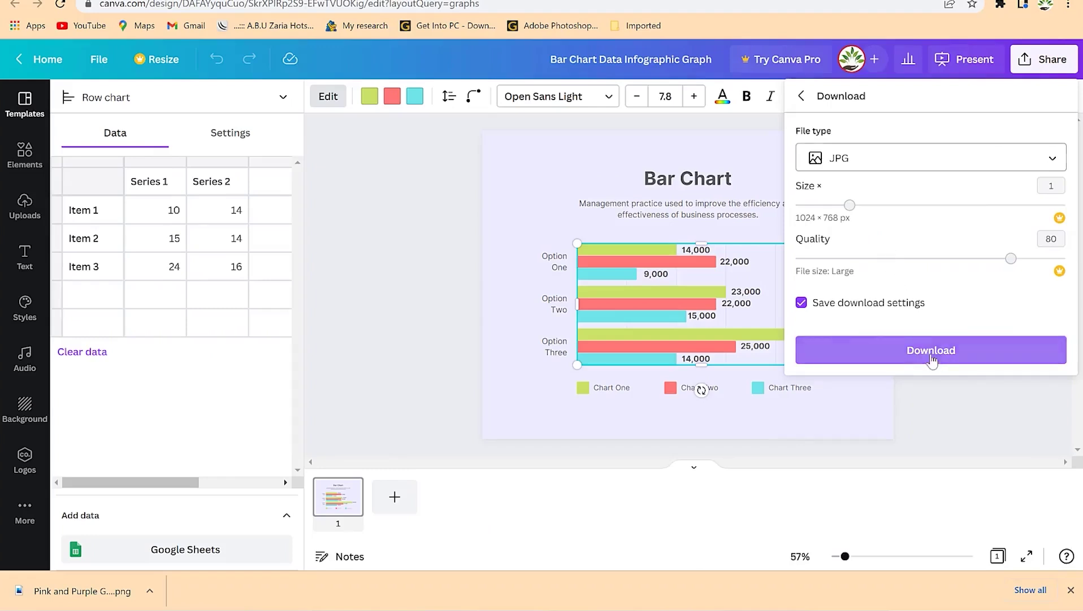
{"action": "left_click", "coordinate": [932, 360]}
Open the downloaded Gender chart PNG and Bar Chart JPG to check them.
{"action": "left_click", "coordinate": [82, 591]}
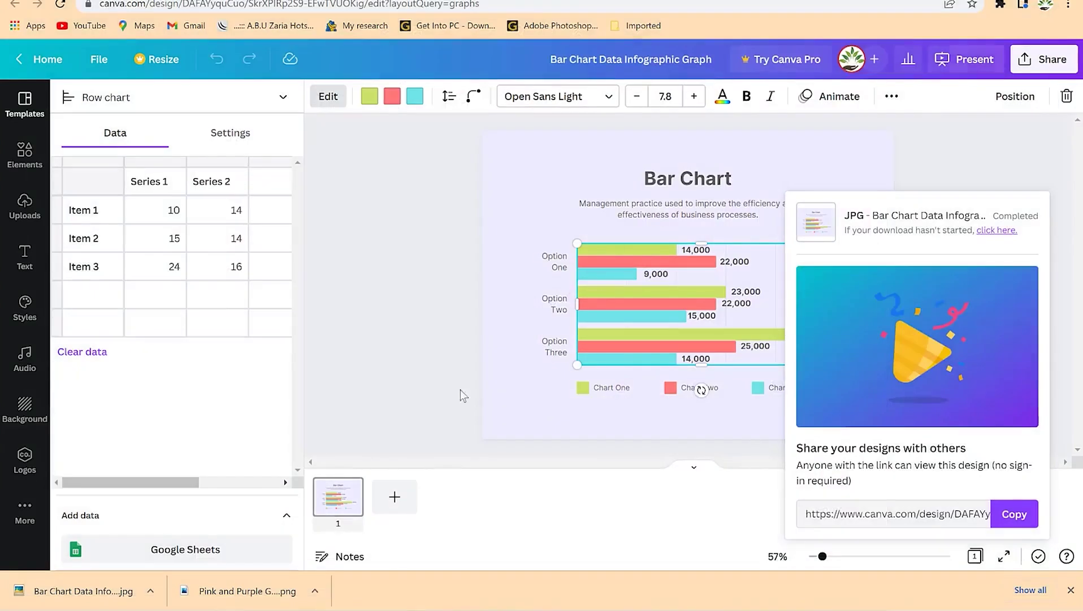
{"action": "left_click", "coordinate": [85, 591]}
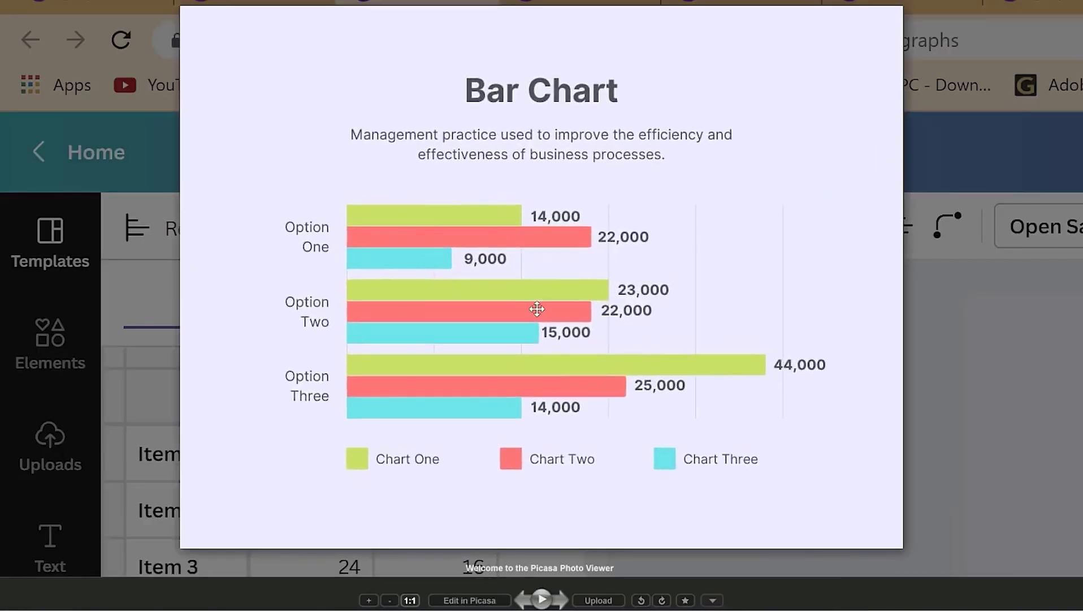
{"action": "scroll", "coordinate": [537, 308], "scroll_direction": "up", "scroll_amount": 3}
{"action": "scroll", "coordinate": [537, 308], "scroll_direction": "down", "scroll_amount": 5}
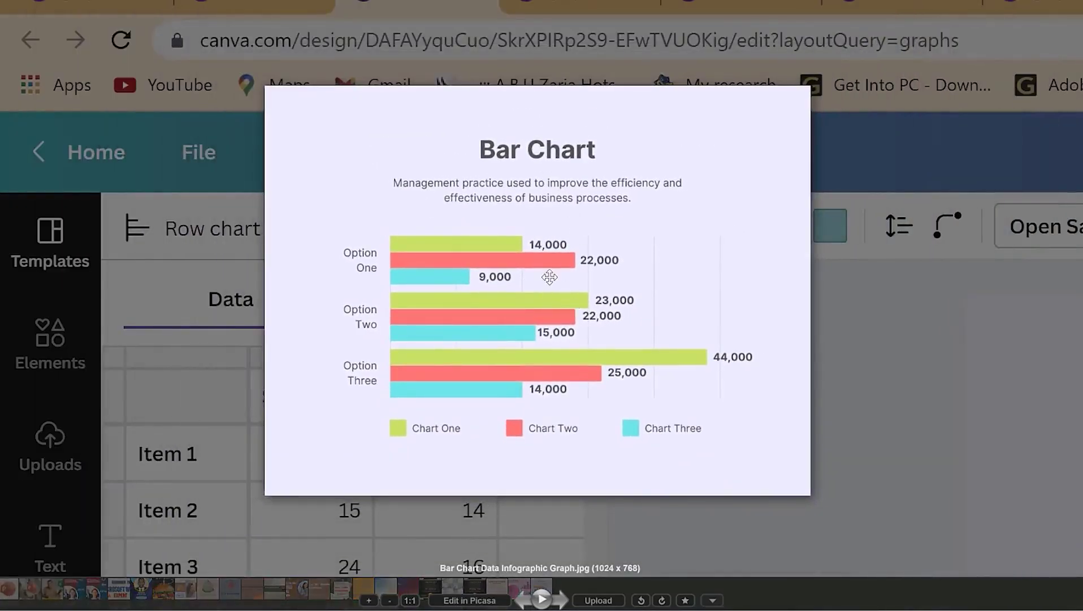
Close Picasa Photo Viewer with Esc to return to Canva.
{"action": "key", "text": "Escape"}
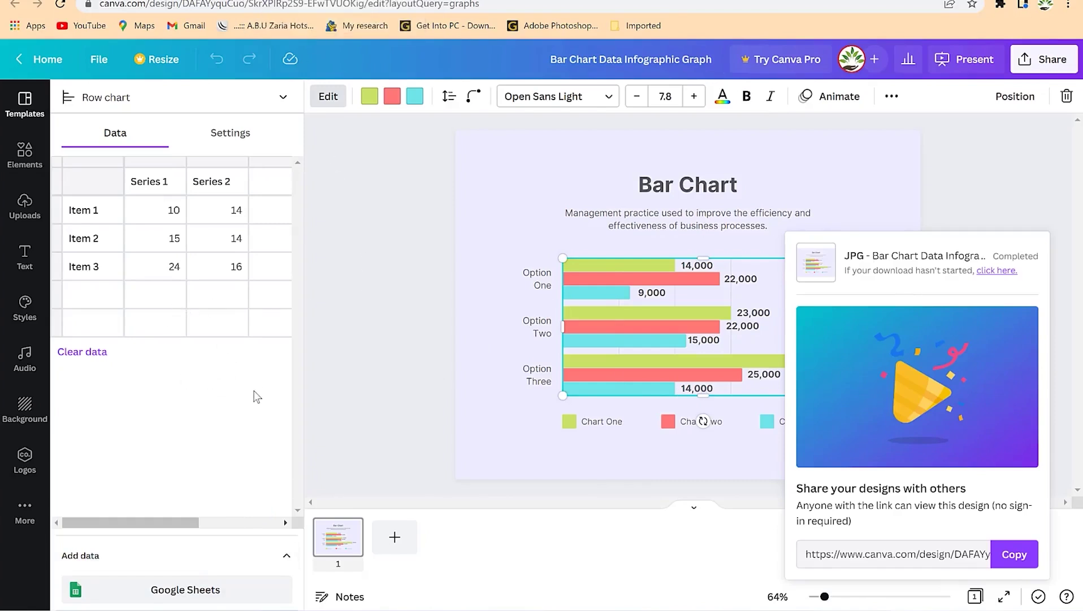
Dismiss the download-complete notice over the Bar Chart design.
{"action": "left_click", "coordinate": [191, 395]}
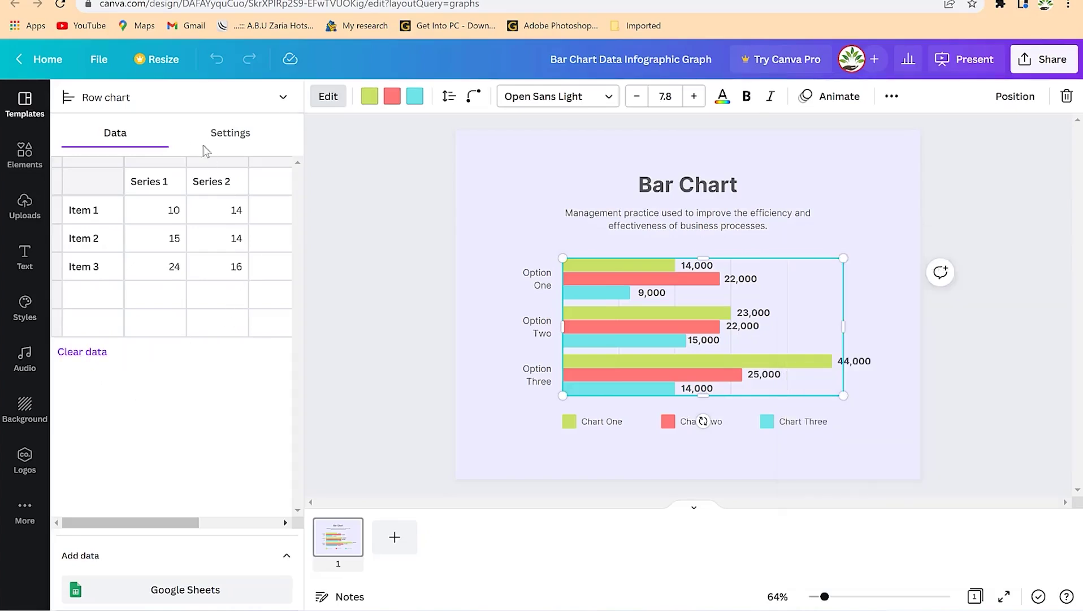